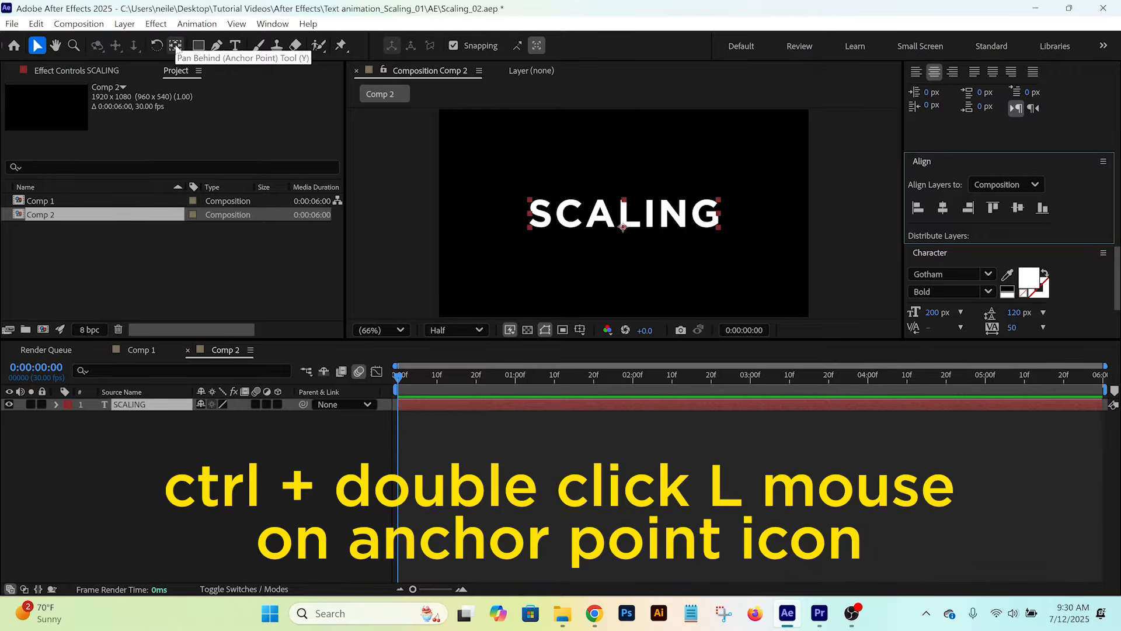
- Center the anchor point on the SCALING text layer and enable Scale keyframing at the start of the composition
{"action": "double_click", "coordinate": [175, 45], "text": "ctrl"}
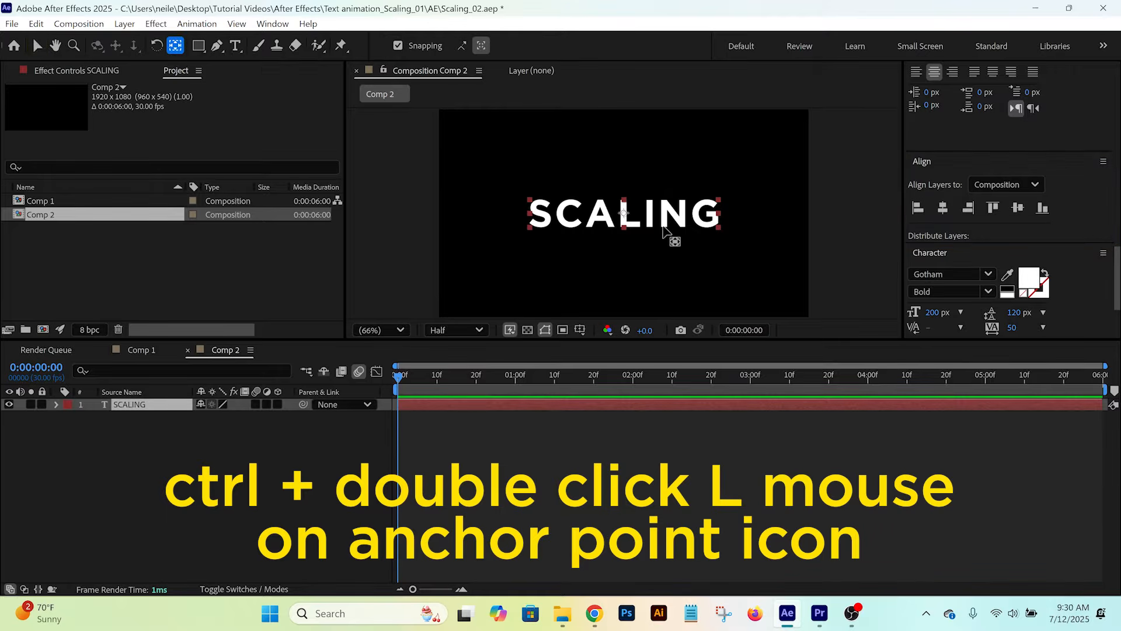
{"action": "left_click", "coordinate": [141, 409]}
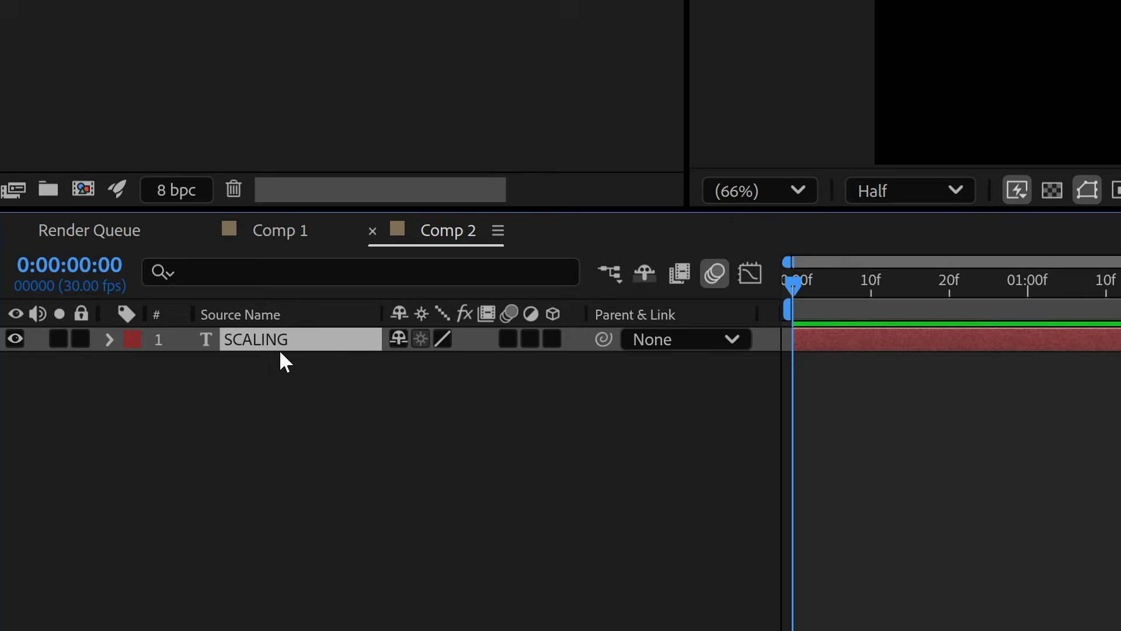
{"action": "key", "text": "s"}
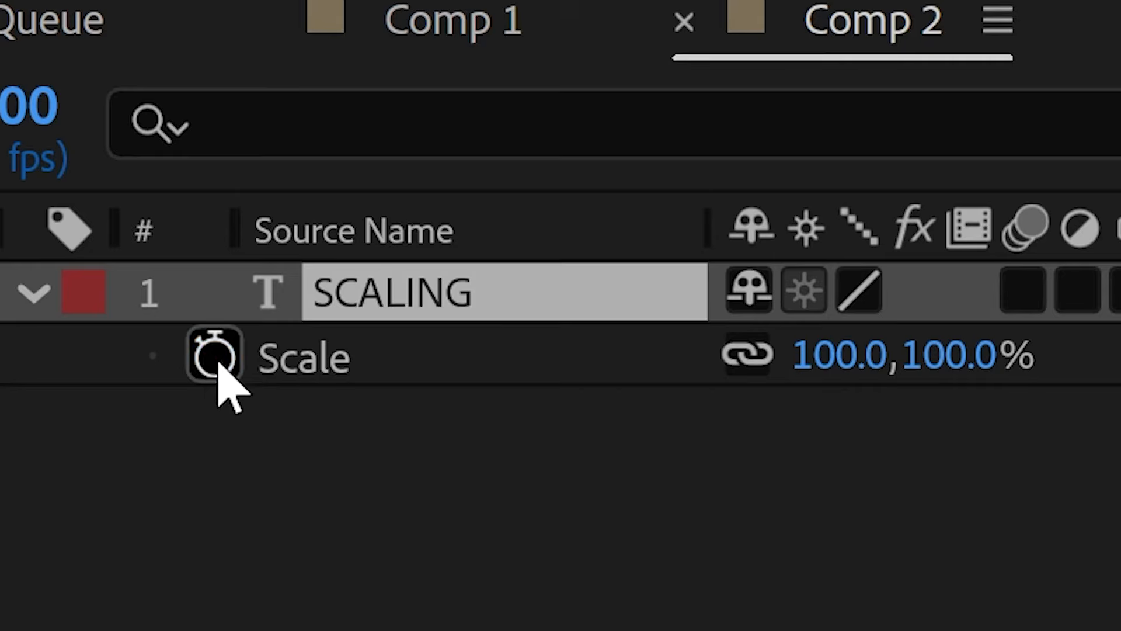
{"action": "left_click", "coordinate": [181, 368]}
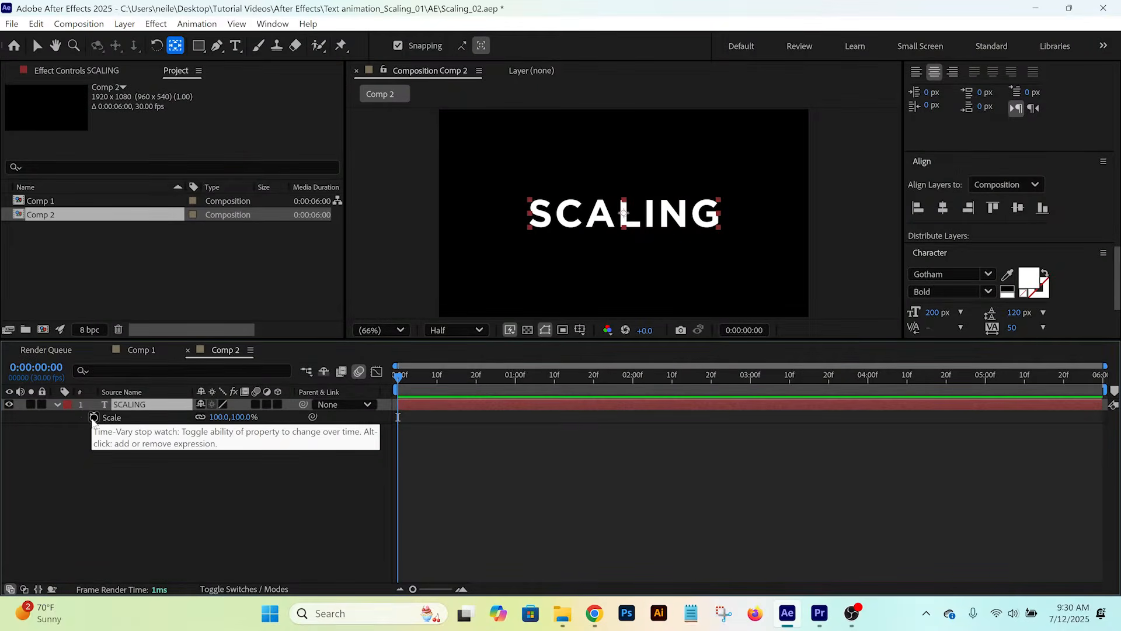
{"action": "left_click", "coordinate": [93, 417]}
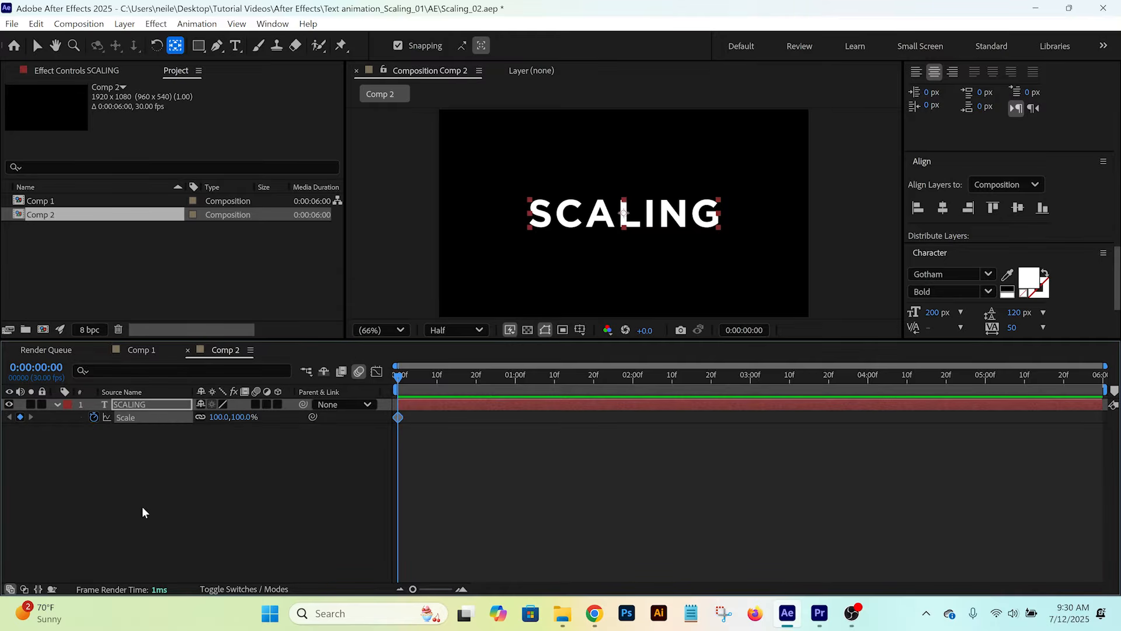
- Set the first Scale keyframe of the SCALING layer to 1500%
{"action": "left_click", "coordinate": [228, 418]}
{"action": "type", "text": "500"}
{"action": "key", "text": "Return"}
{"action": "left_click", "coordinate": [260, 465]}
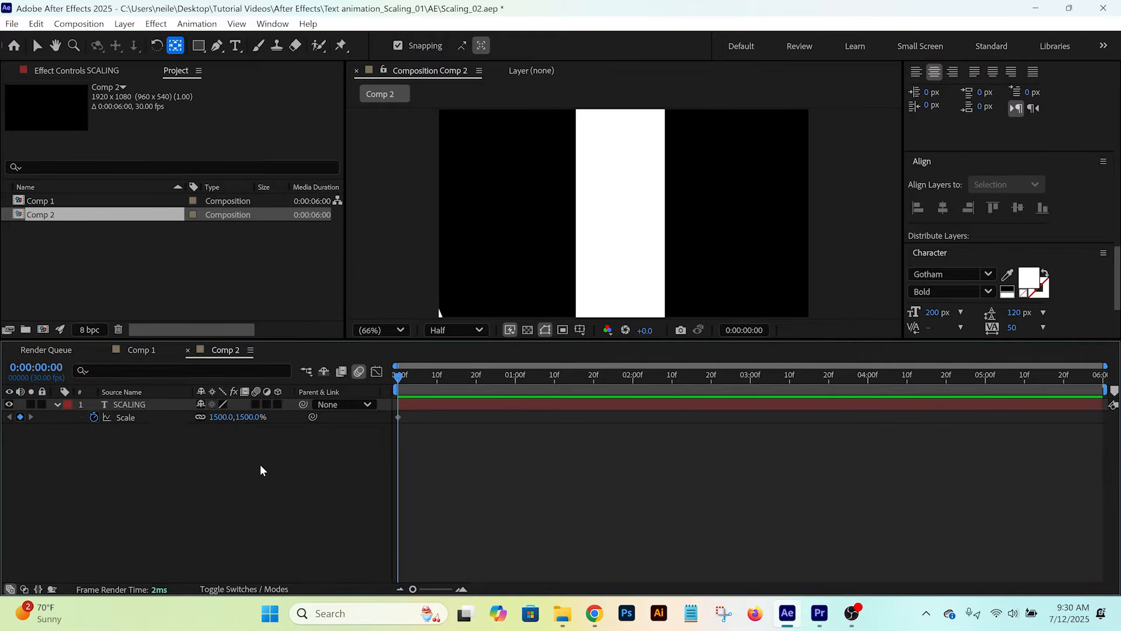
- Add a Scale keyframe of 100% at 0:00:00:10 on the SCALING layer
{"action": "key", "text": "Page_Down"}
{"action": "key", "text": "Page_Down"}
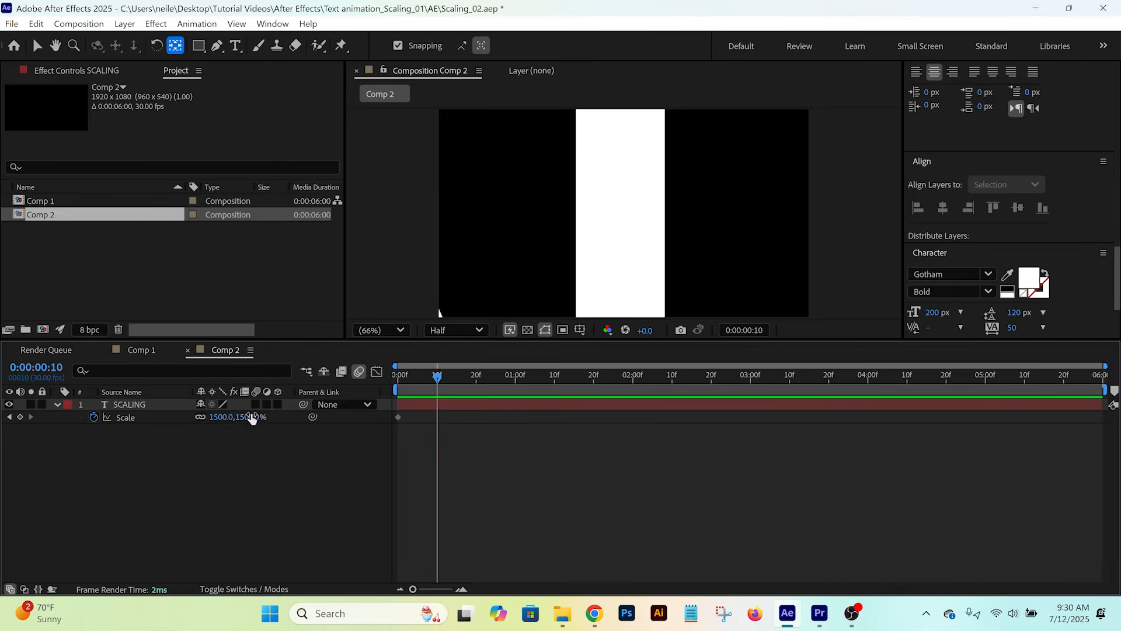
{"action": "left_click", "coordinate": [250, 416]}
{"action": "type", "text": "100"}
{"action": "key", "text": "Return"}
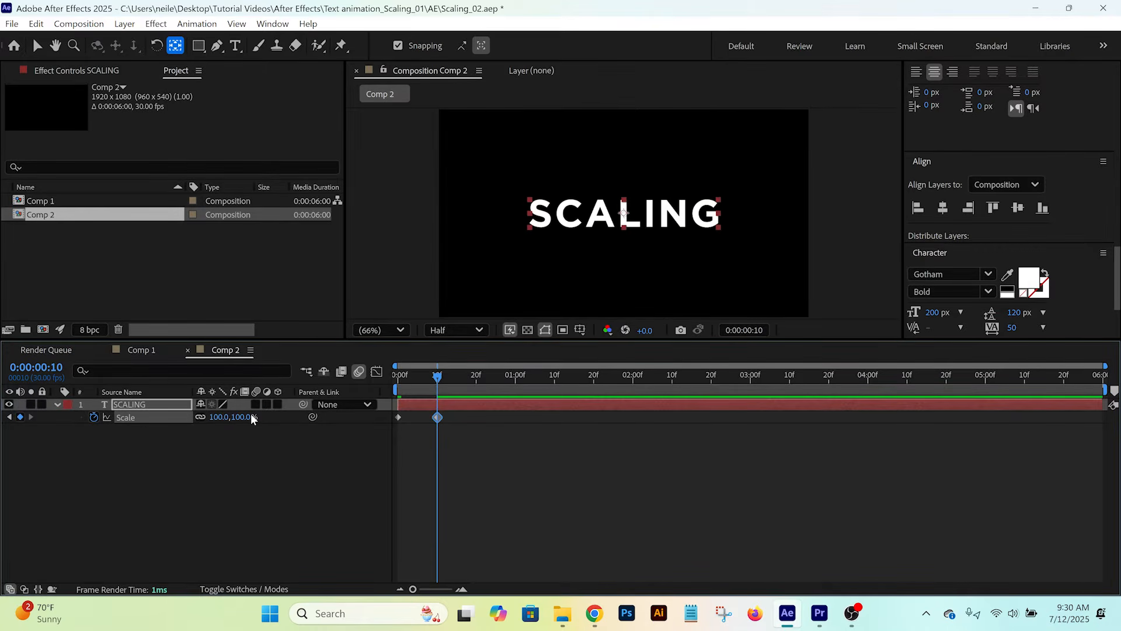
- Apply Easy Ease In to the Scale keyframe at 0:00:00:10 and preview the animation from the start
{"action": "right_click", "coordinate": [438, 418]}
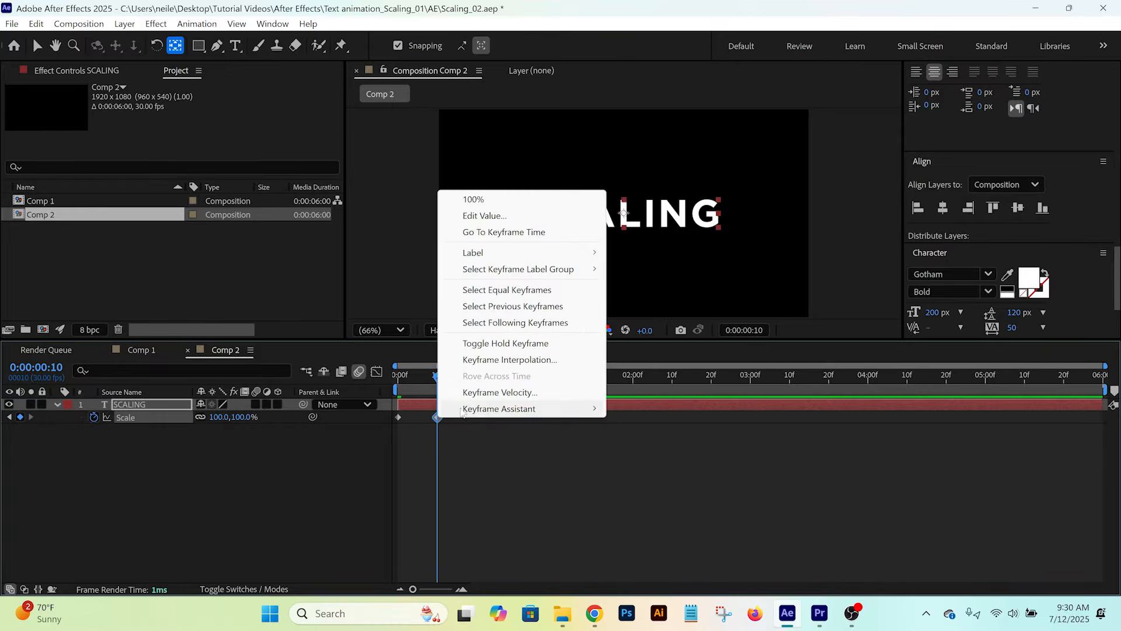
{"action": "mouse_move", "coordinate": [465, 410]}
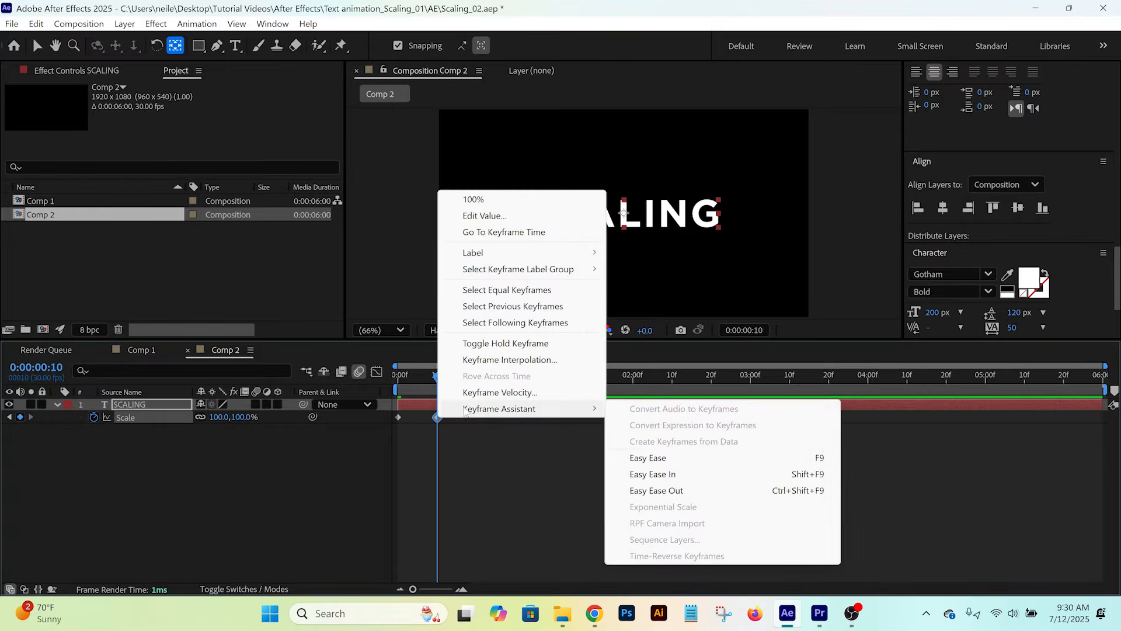
{"action": "left_click", "coordinate": [645, 474]}
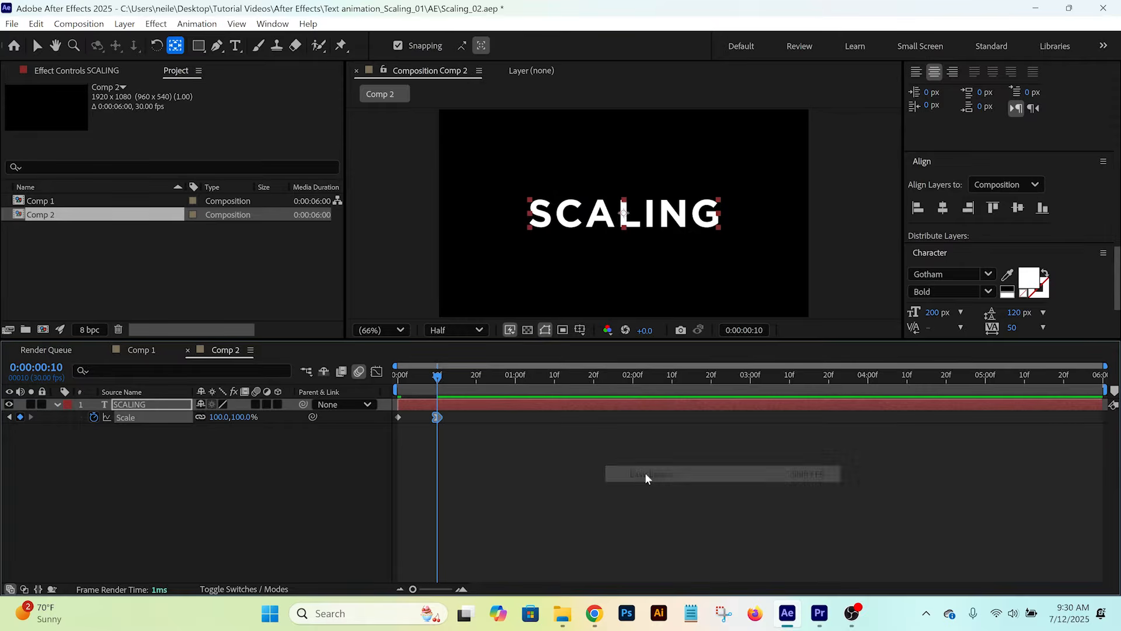
{"action": "left_click", "coordinate": [401, 379]}
{"action": "key", "text": "space"}
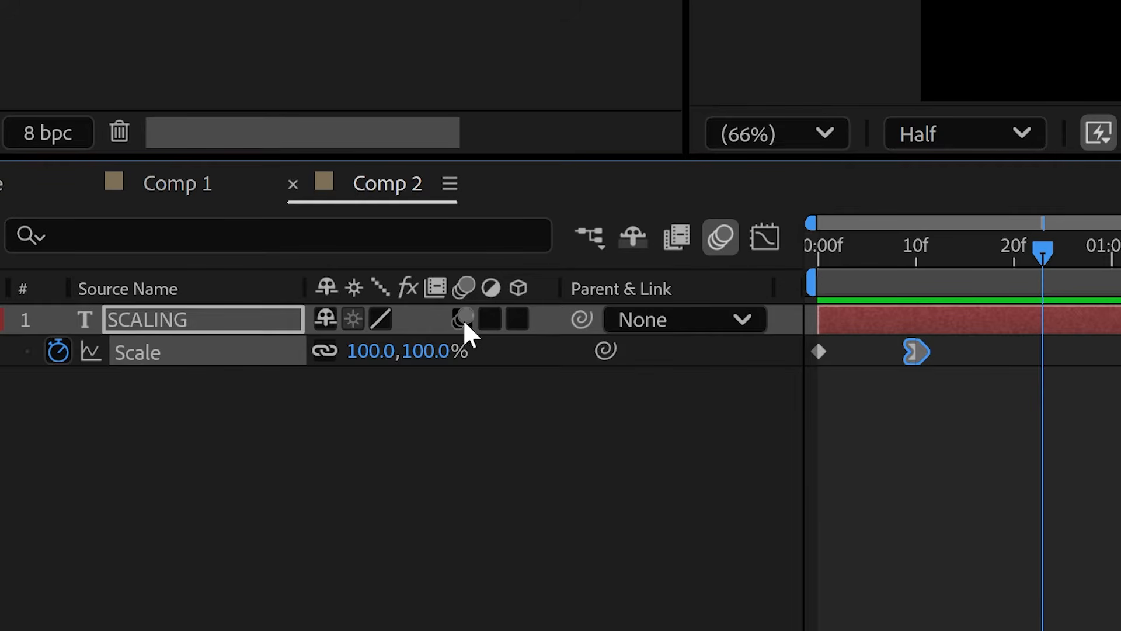
- Enable motion blur on the SCALING layer and play the scale-down animation again from the start
{"action": "left_click", "coordinate": [465, 323]}
{"action": "left_click_drag", "start_coordinate": [895, 244], "coordinate": [818, 244]}
{"action": "key", "text": "space"}
{"action": "key", "text": "space"}
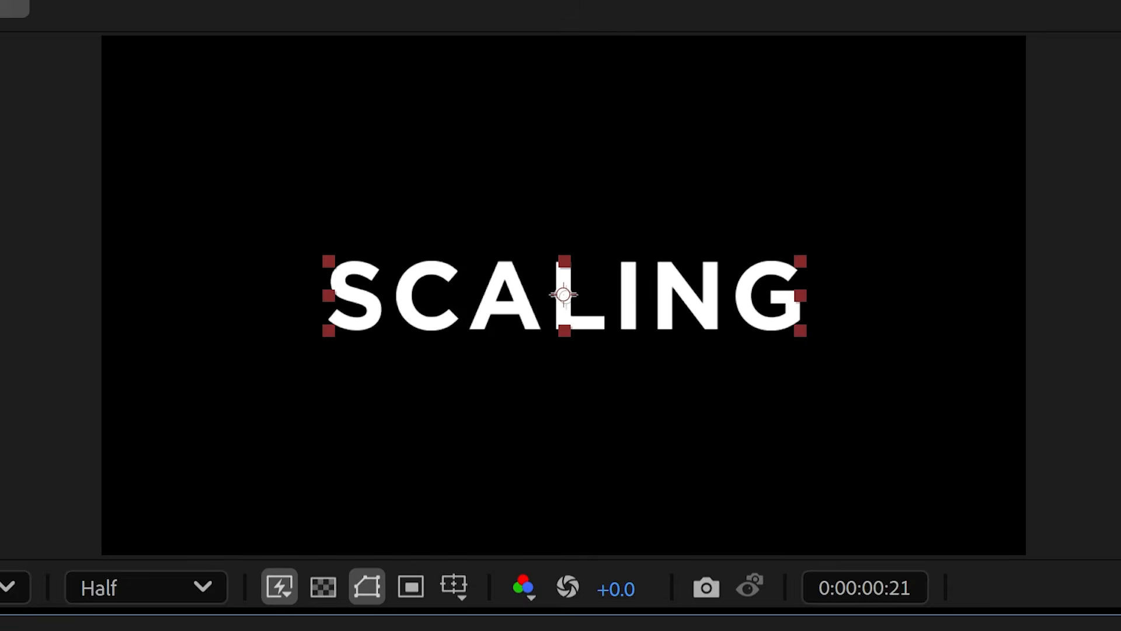
{"action": "key", "text": "Home"}
{"action": "key", "text": "space"}
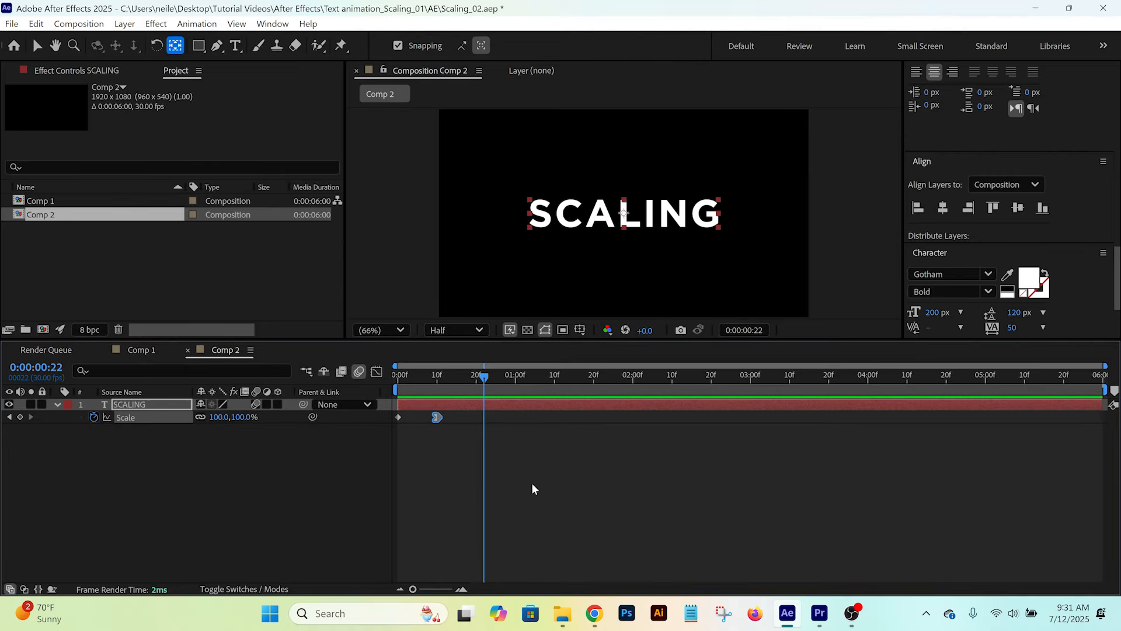
- Expand the SCALING layer's properties and add a Scale text animator to it
{"action": "left_click", "coordinate": [57, 403]}
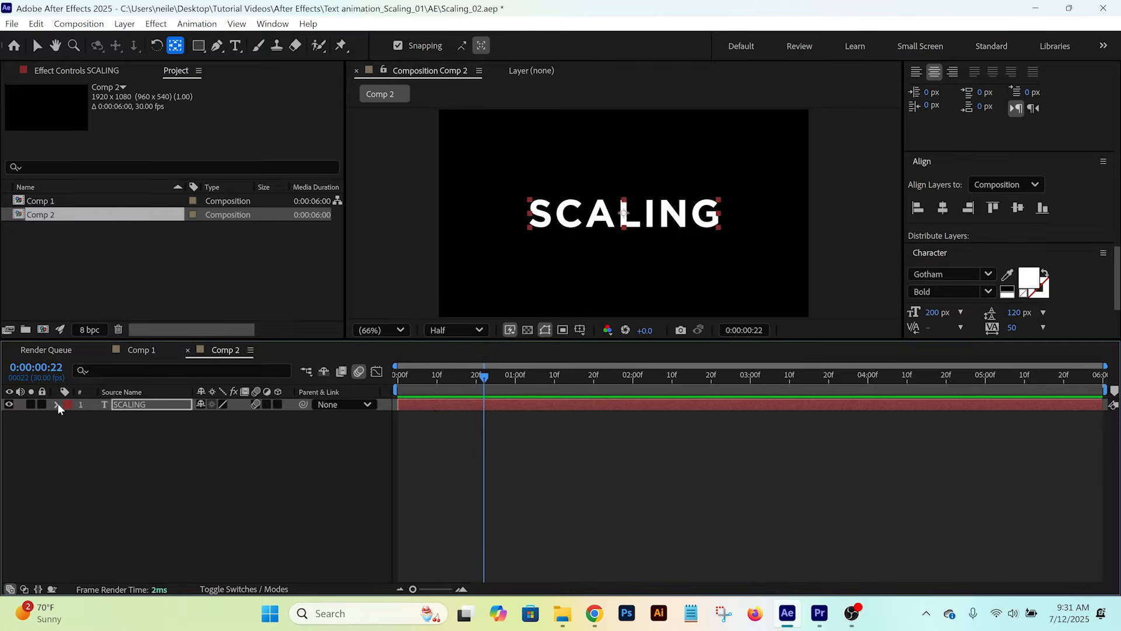
{"action": "left_click", "coordinate": [58, 403]}
{"action": "left_click", "coordinate": [69, 430]}
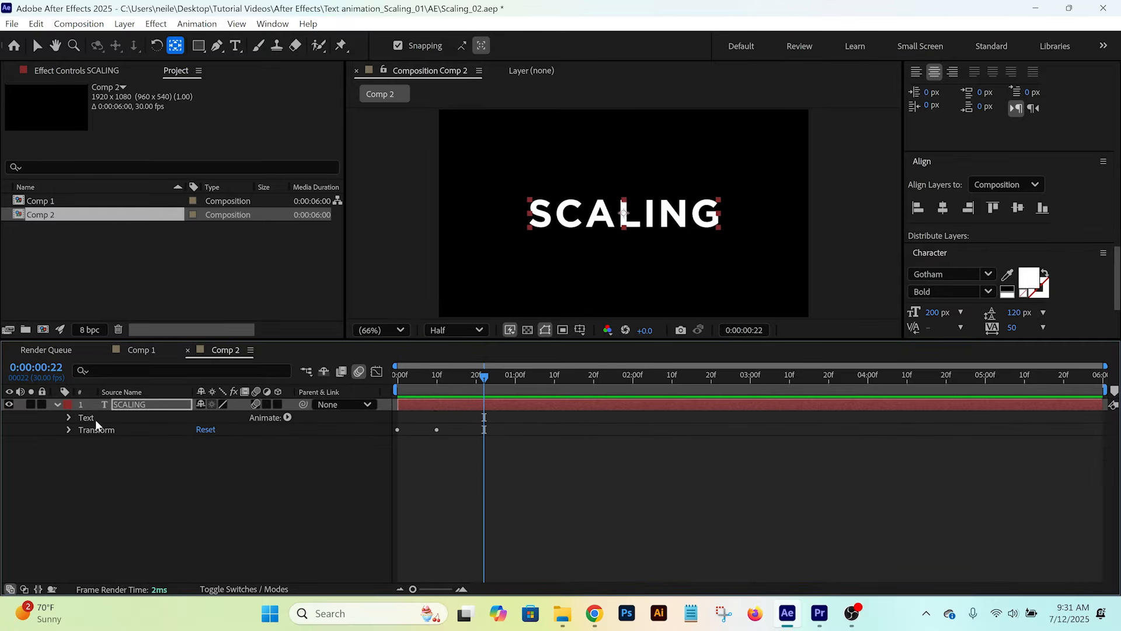
{"action": "left_click", "coordinate": [96, 419]}
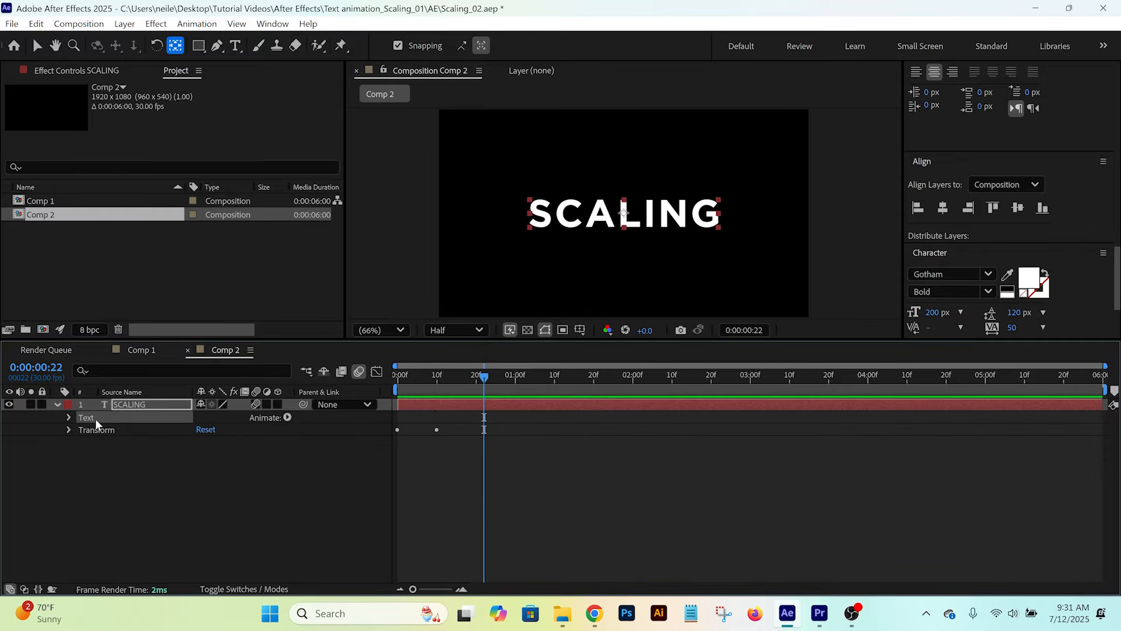
{"action": "left_click", "coordinate": [287, 418]}
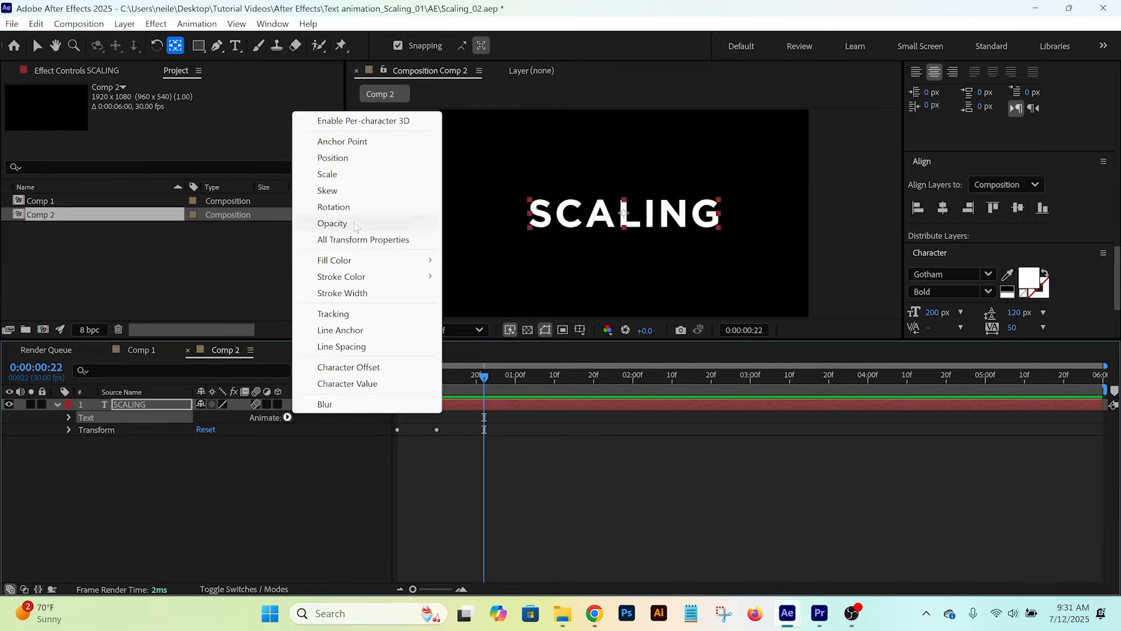
{"action": "left_click", "coordinate": [336, 176]}
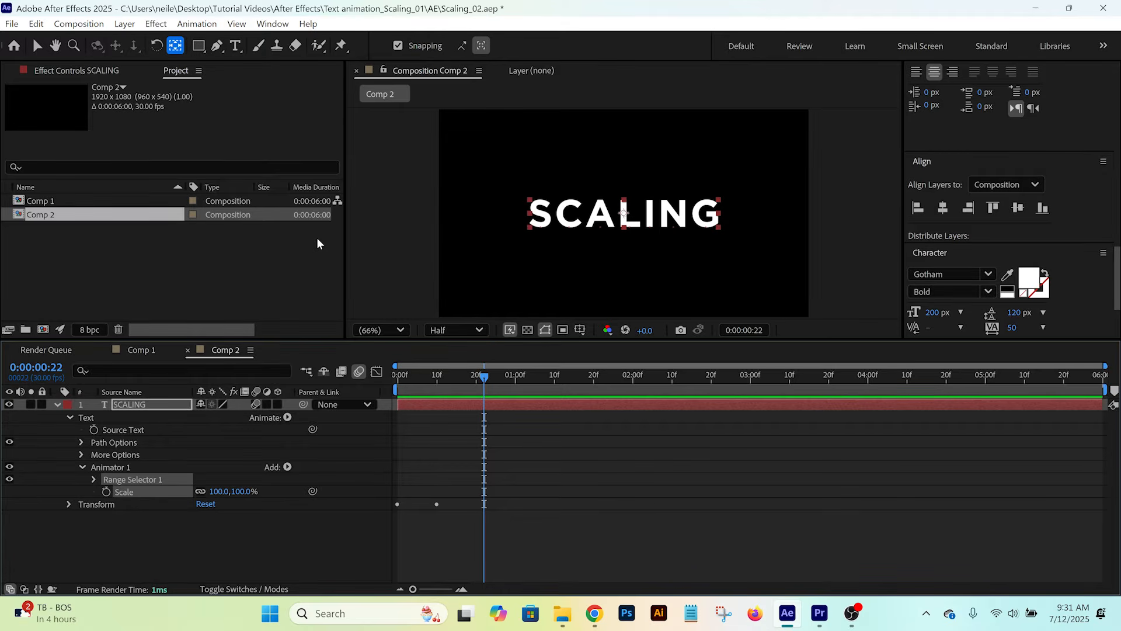
- Set the text animator's Scale to 50%
{"action": "left_click", "coordinate": [219, 491]}
{"action": "type", "text": "50"}
{"action": "key", "text": "Return"}
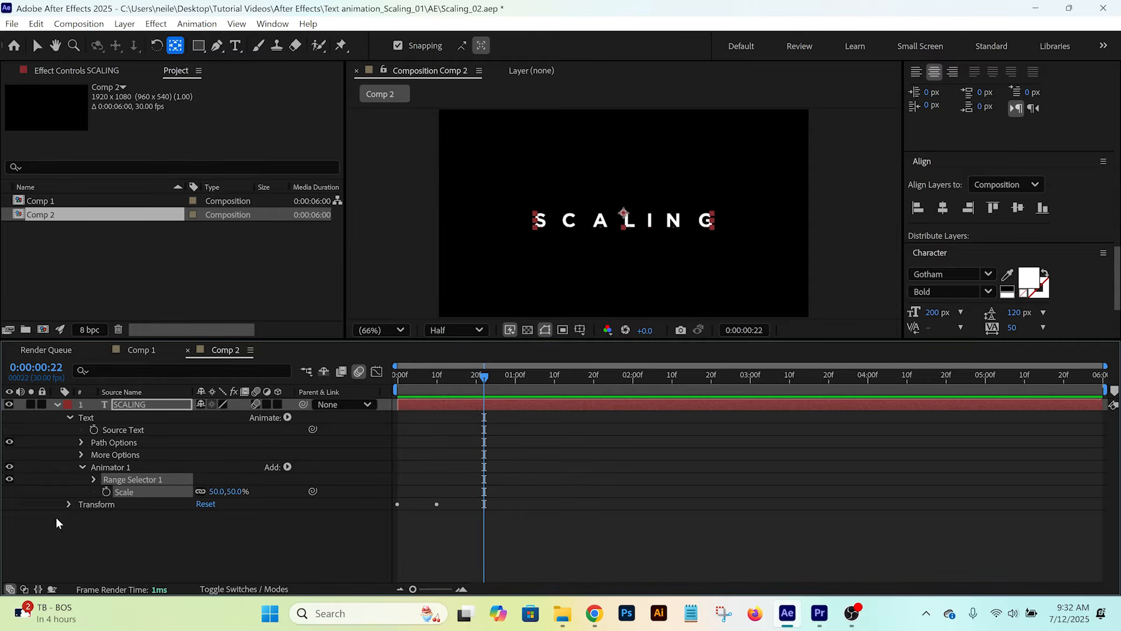
- Add an Offset keyframe of -100% to Range Selector 1 at 0:00:01:00
{"action": "left_click", "coordinate": [93, 479]}
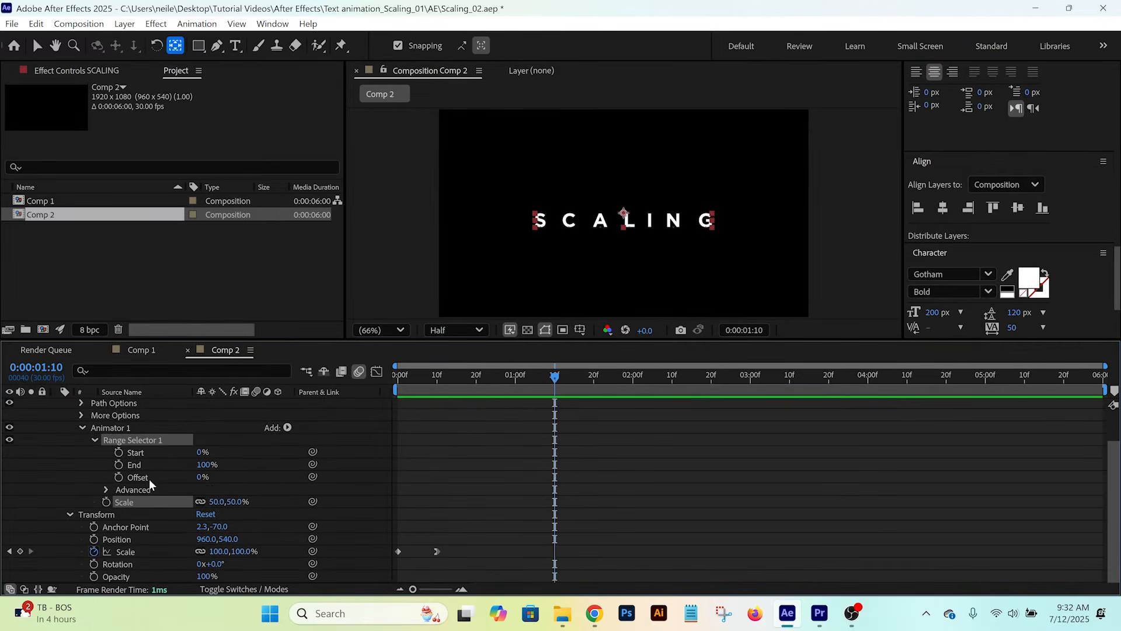
{"action": "left_click", "coordinate": [514, 381]}
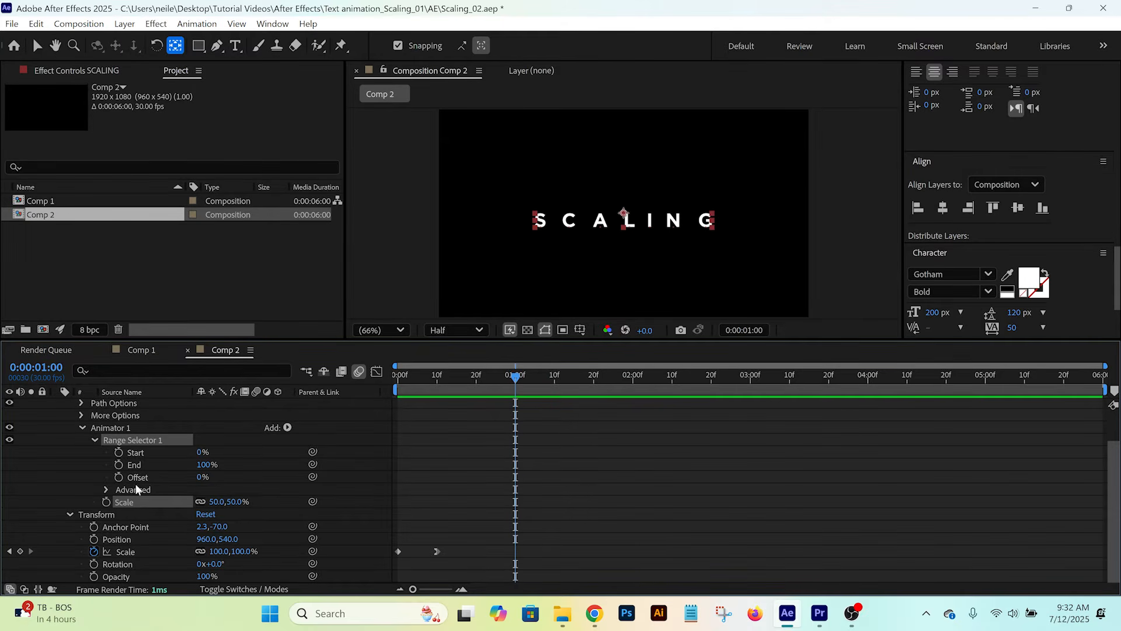
{"action": "left_click", "coordinate": [119, 477]}
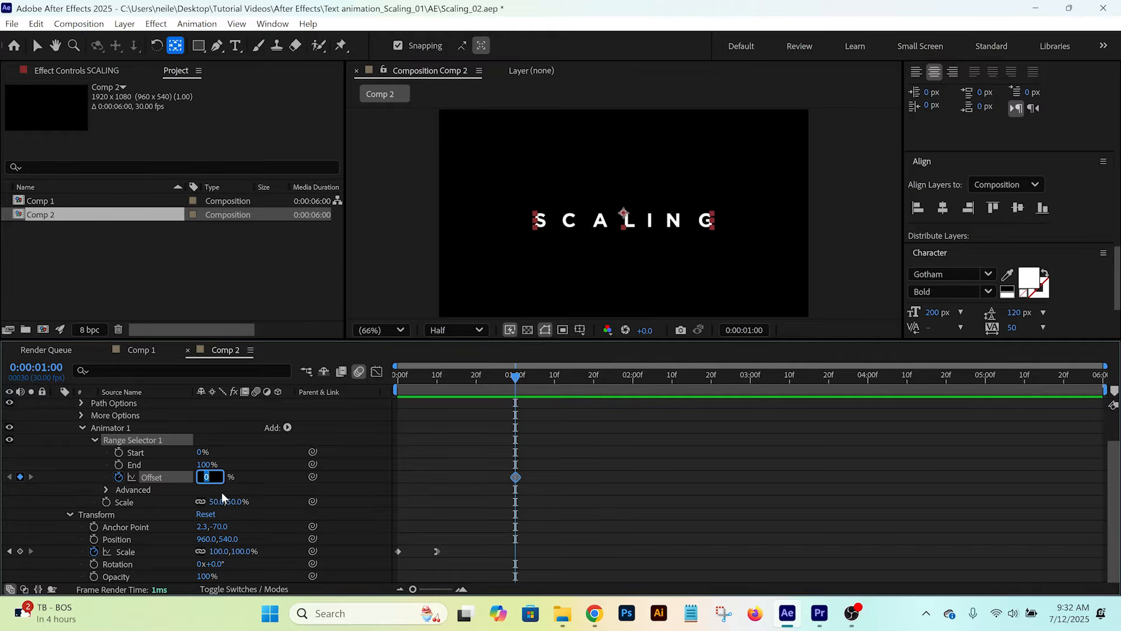
{"action": "type", "text": "-100"}
{"action": "key", "text": "Return"}
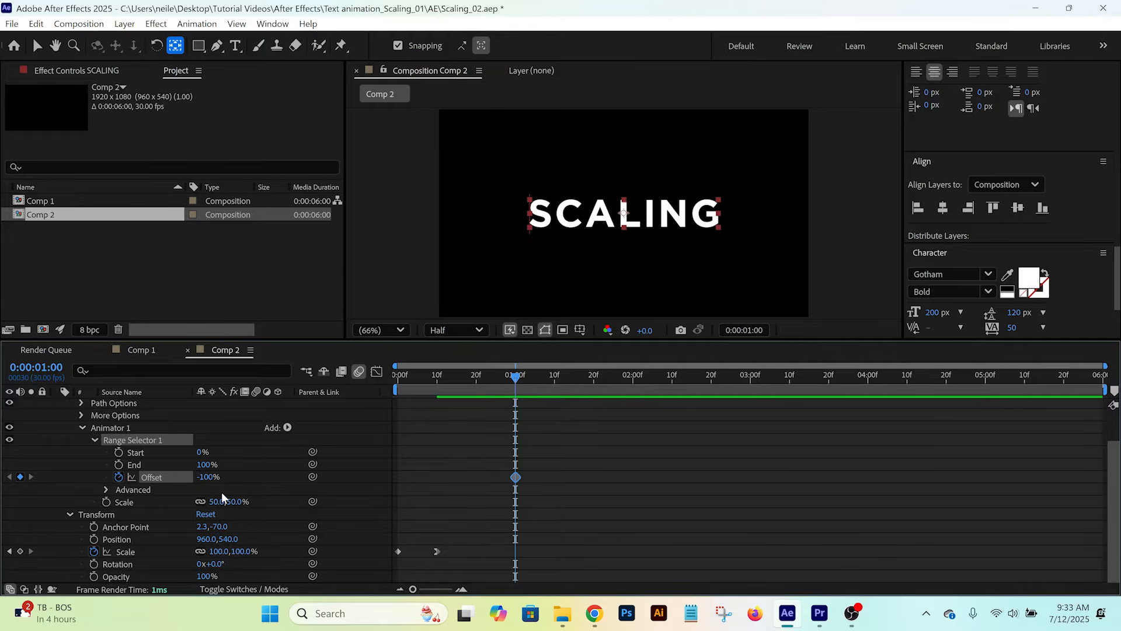
- Add a second Range Selector Offset keyframe of 100% at 0:00:01:15
{"action": "key", "text": "Page_Down"}
{"action": "key", "text": "Page_Down"}
{"action": "key", "text": "Page_Down"}
{"action": "key", "text": "Page_Down"}
{"action": "key", "text": "Page_Down"}
{"action": "key", "text": "Page_Down"}
{"action": "key", "text": "Page_Down"}
{"action": "key", "text": "Page_Down"}
{"action": "key", "text": "Page_Down"}
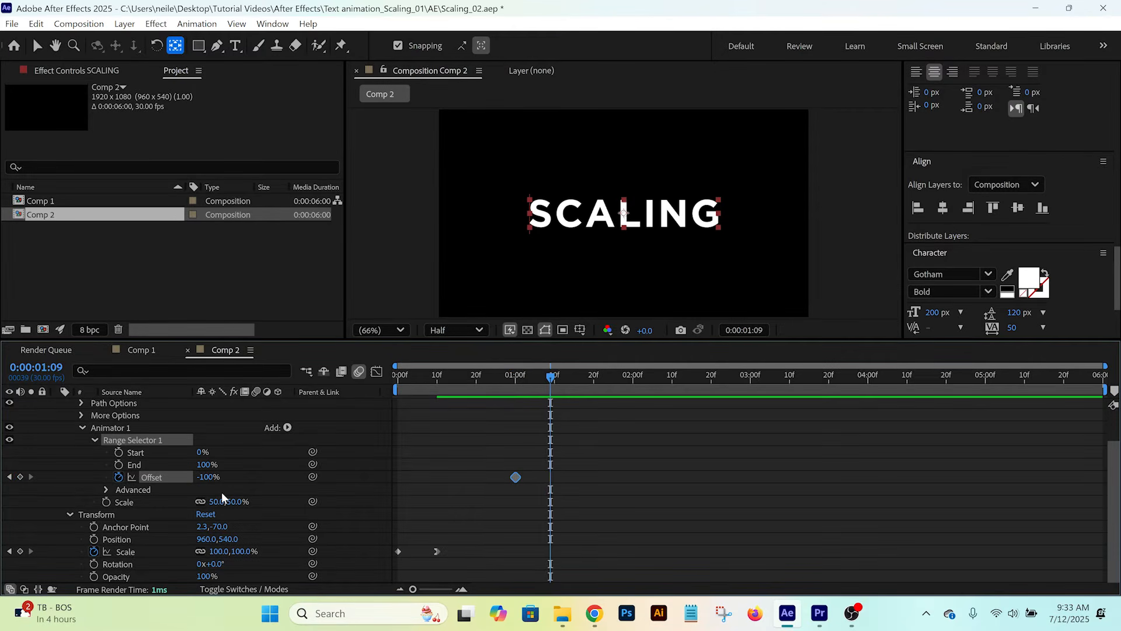
{"action": "key", "text": "Page_Down"}
{"action": "key", "text": "Page_Down"}
{"action": "key", "text": "Page_Down"}
{"action": "key", "text": "Page_Down"}
{"action": "key", "text": "Page_Down"}
{"action": "key", "text": "Page_Down"}
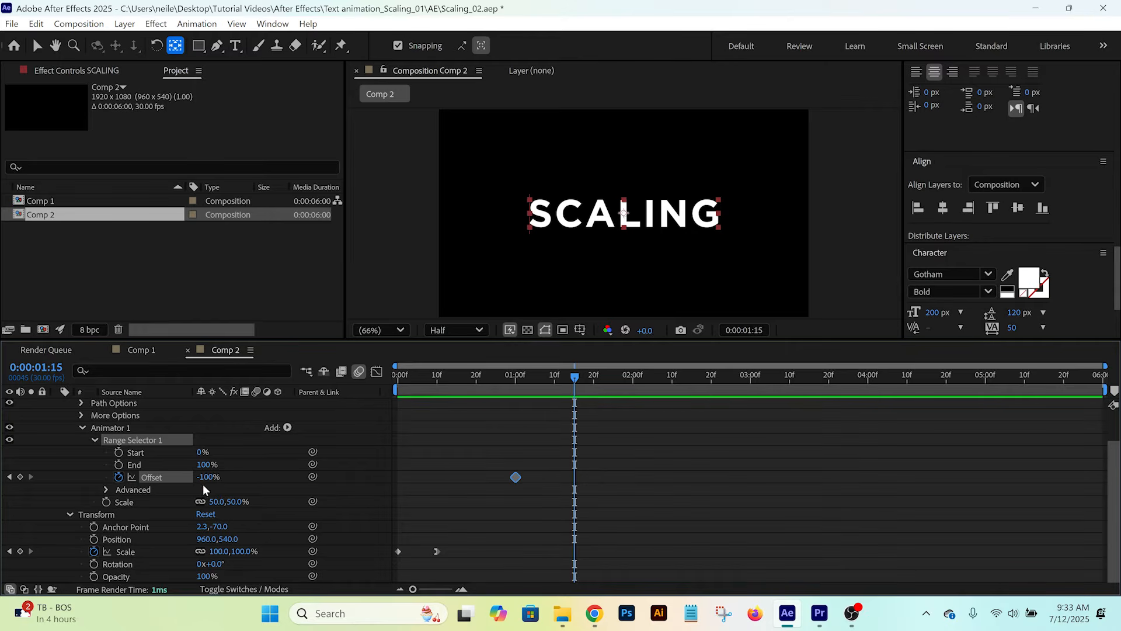
{"action": "left_click", "coordinate": [206, 477]}
{"action": "type", "text": "100"}
{"action": "key", "text": "Return"}
- Change the range selector's Shape to Ramp Down in its advanced settings
{"action": "left_click", "coordinate": [106, 488]}
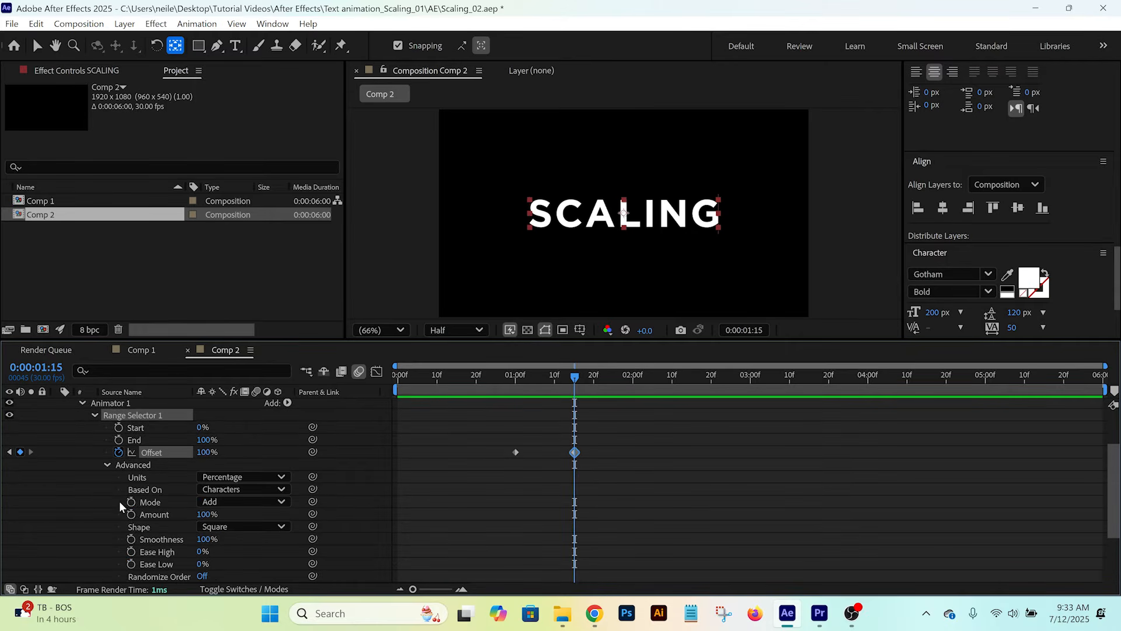
{"action": "left_click", "coordinate": [234, 526]}
{"action": "left_click", "coordinate": [256, 465]}
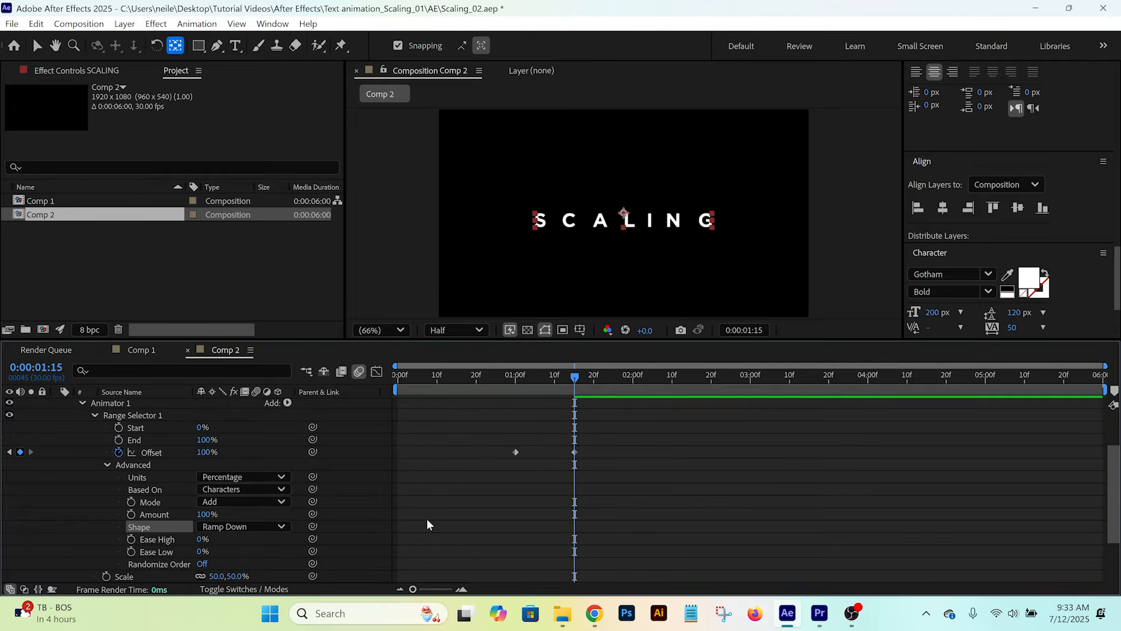
- Preview the letter-by-letter scaling repeatedly from around the first Offset keyframe at one second
{"action": "left_click", "coordinate": [520, 377]}
{"action": "key", "text": "space"}
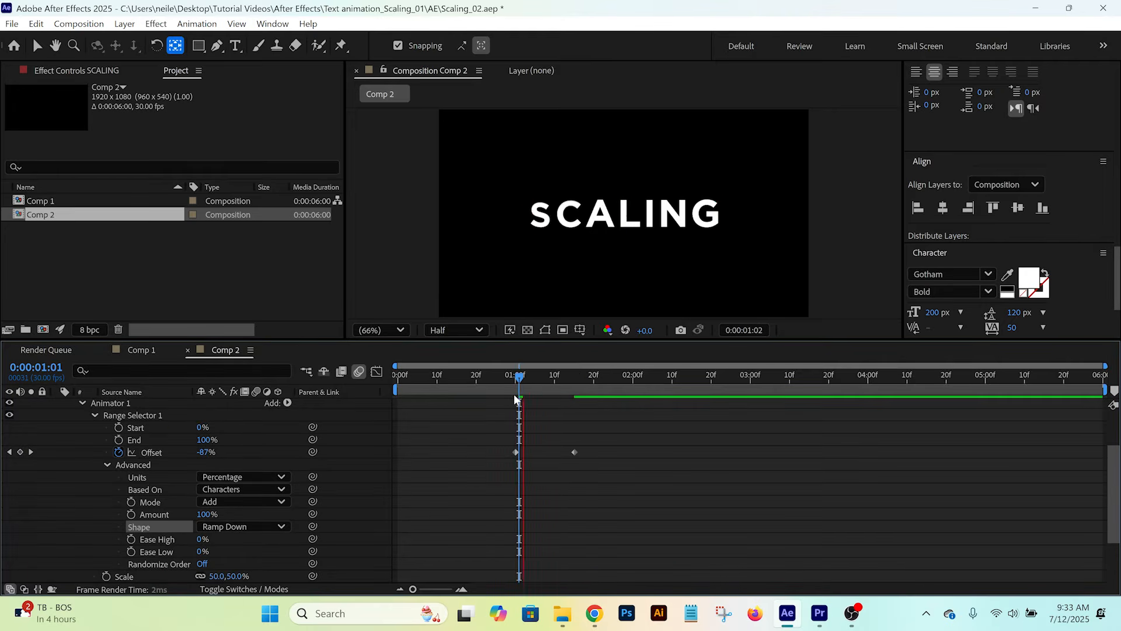
{"action": "key", "text": "space"}
{"action": "left_click", "coordinate": [504, 375]}
{"action": "key", "text": "space"}
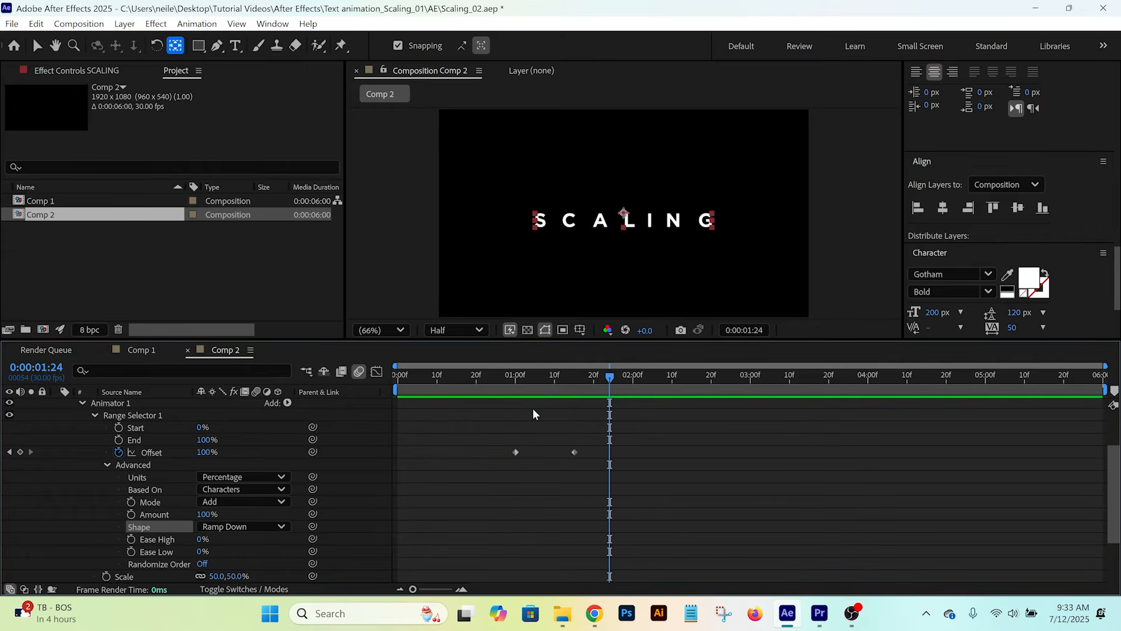
{"action": "left_click", "coordinate": [506, 377]}
{"action": "key", "text": "space"}
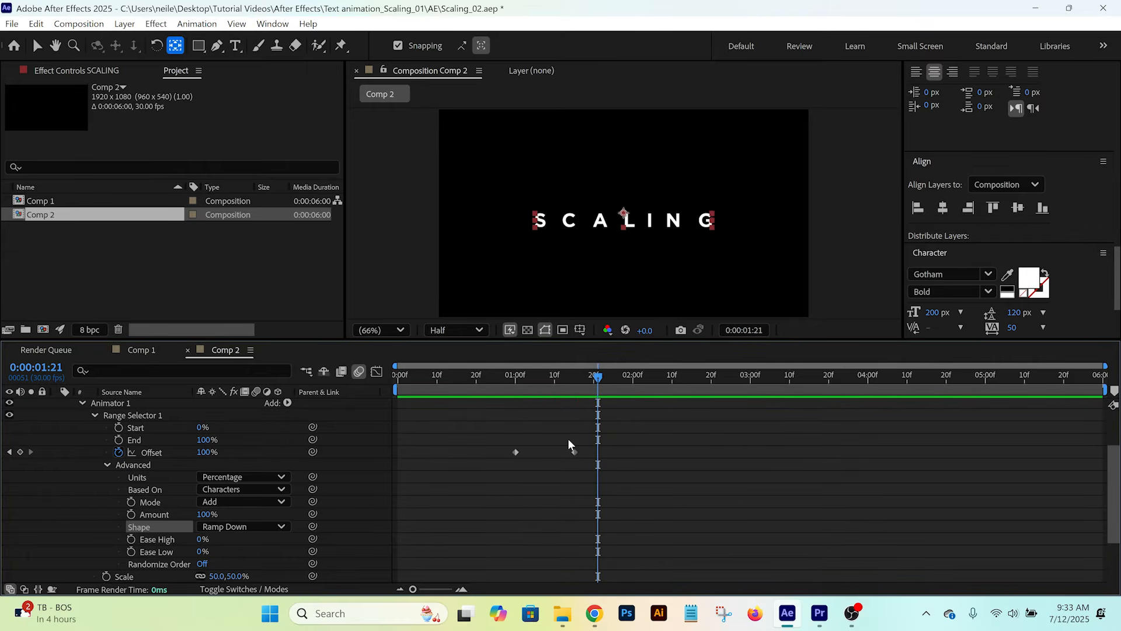
- Copy the 100% Offset keyframe from 0:00:01:15 and paste it at 0:00:02:15
{"action": "left_click", "coordinate": [575, 377]}
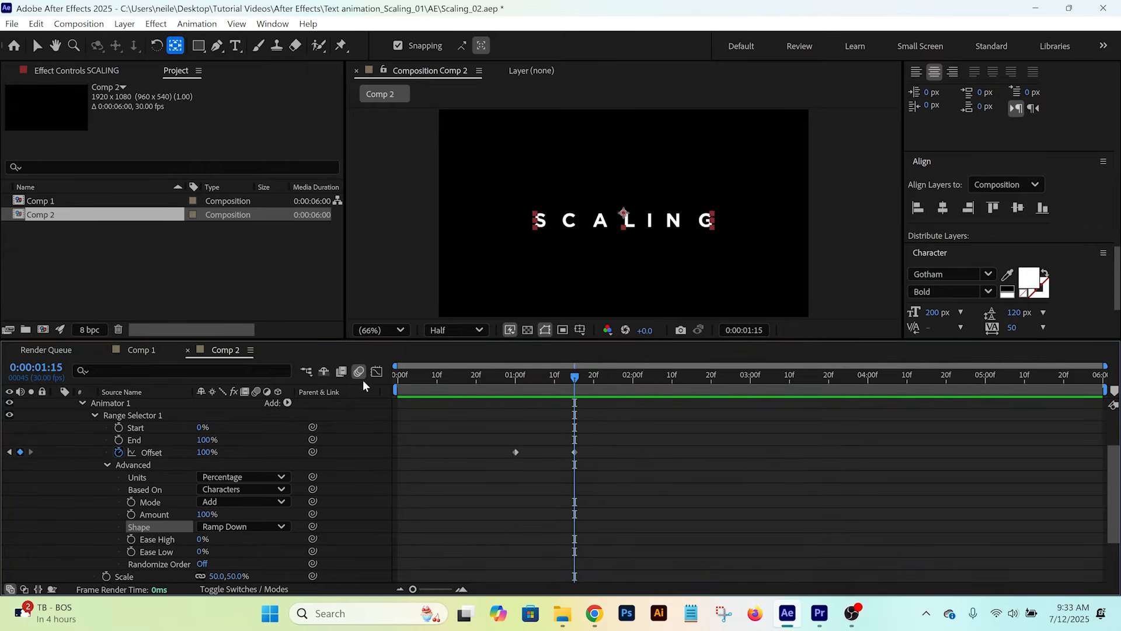
{"action": "left_click", "coordinate": [40, 369]}
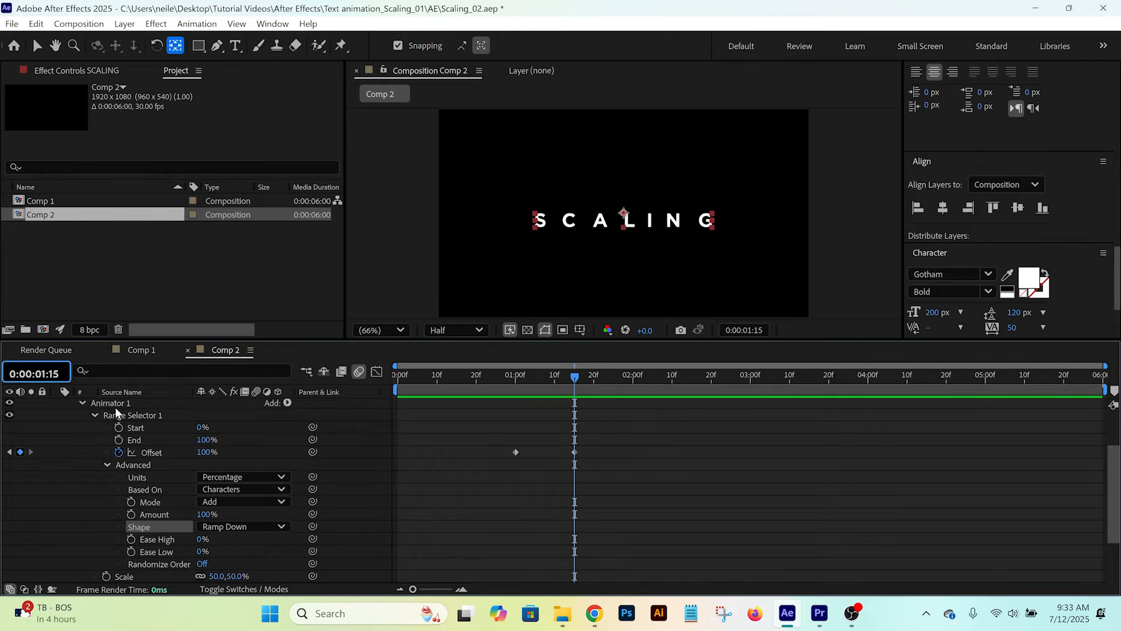
{"action": "type", "text": "215"}
{"action": "key", "text": "Return"}
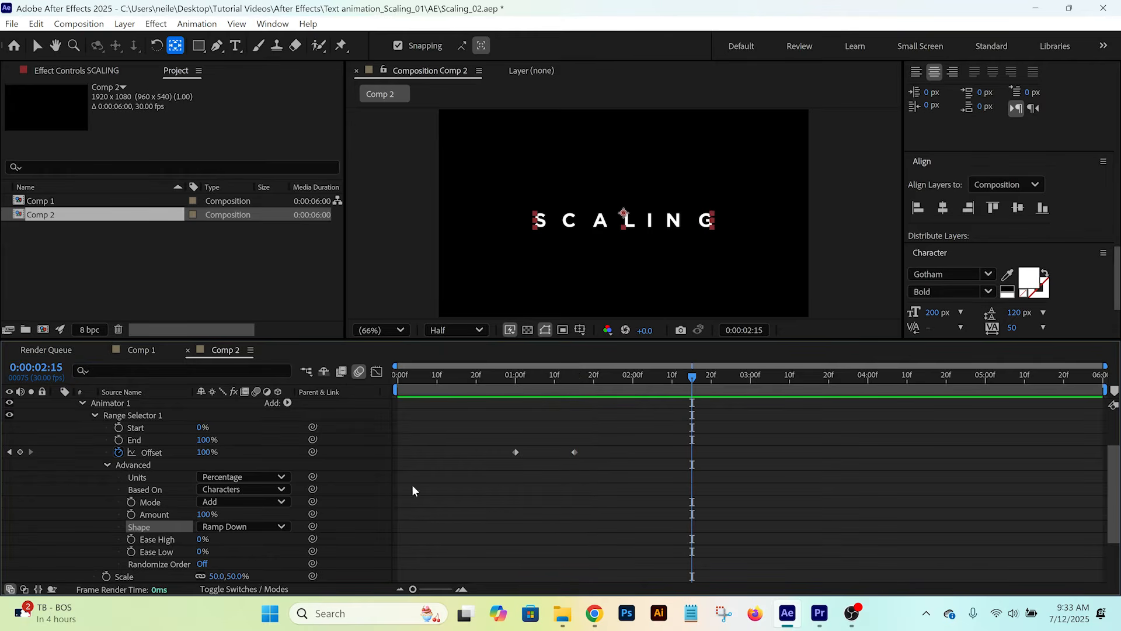
{"action": "left_click", "coordinate": [575, 454]}
{"action": "key", "text": "ctrl+c"}
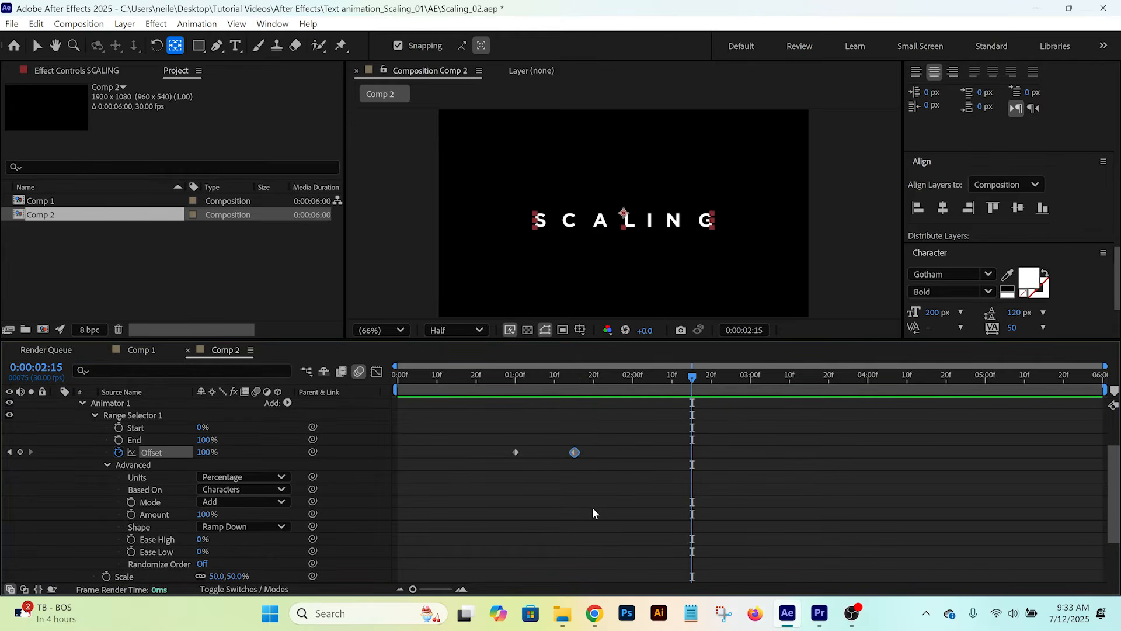
{"action": "key", "text": "ctrl+v"}
- Copy the first Offset keyframe, with value -100%, to 0:00:03:00
{"action": "key", "text": "space"}
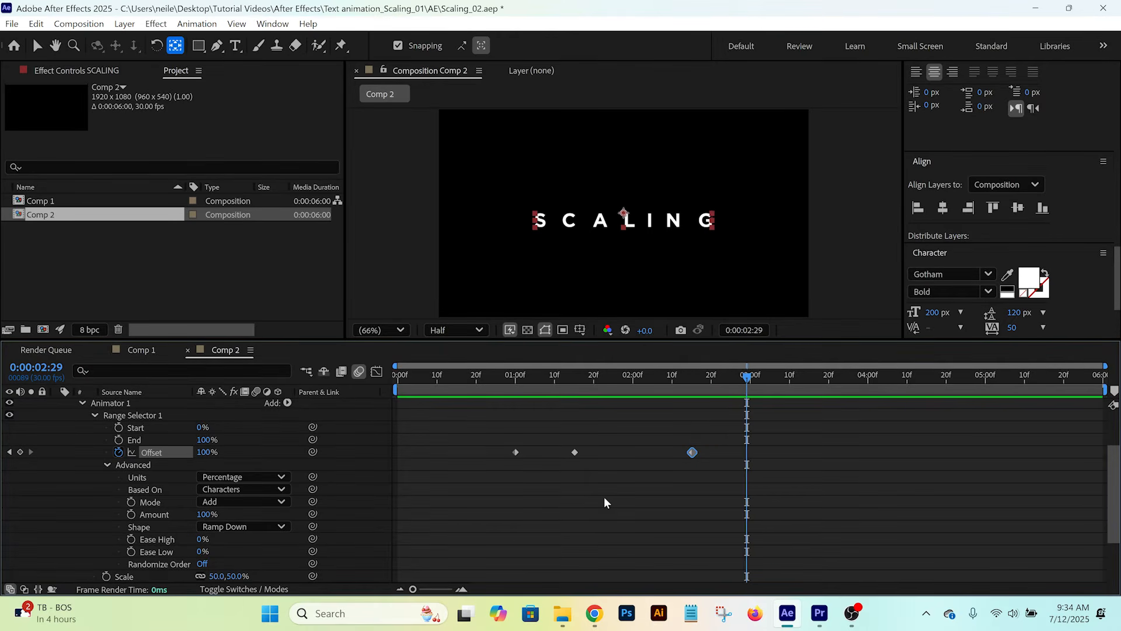
{"action": "left_click", "coordinate": [516, 453]}
{"action": "key", "text": "ctrl+v"}
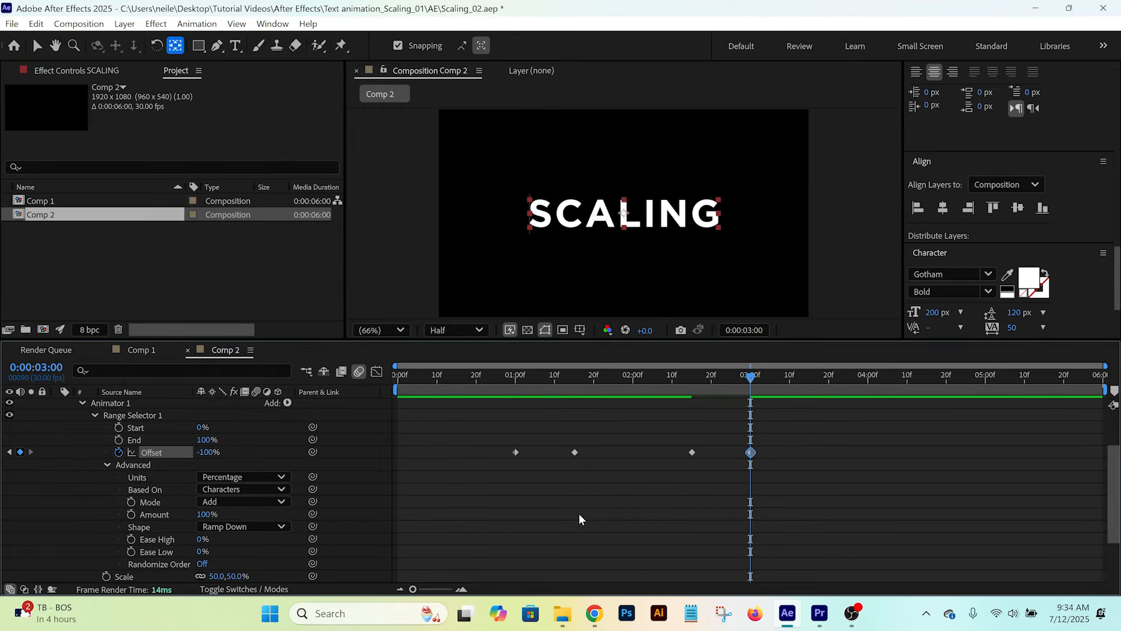
- Set Animator 1's range selector to Ease High 25% and Ease Low 100%, and preview from about one second
{"action": "left_click", "coordinate": [145, 528]}
{"action": "left_click", "coordinate": [153, 539]}
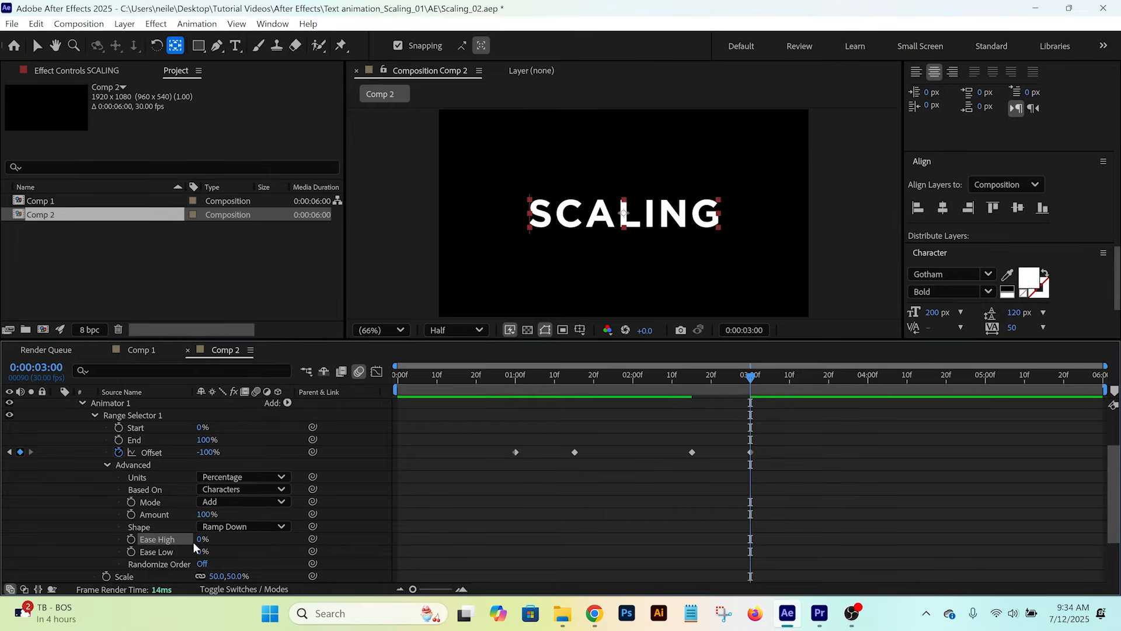
{"action": "left_click", "coordinate": [200, 540]}
{"action": "type", "text": "25"}
{"action": "left_click", "coordinate": [206, 552]}
{"action": "type", "text": "100"}
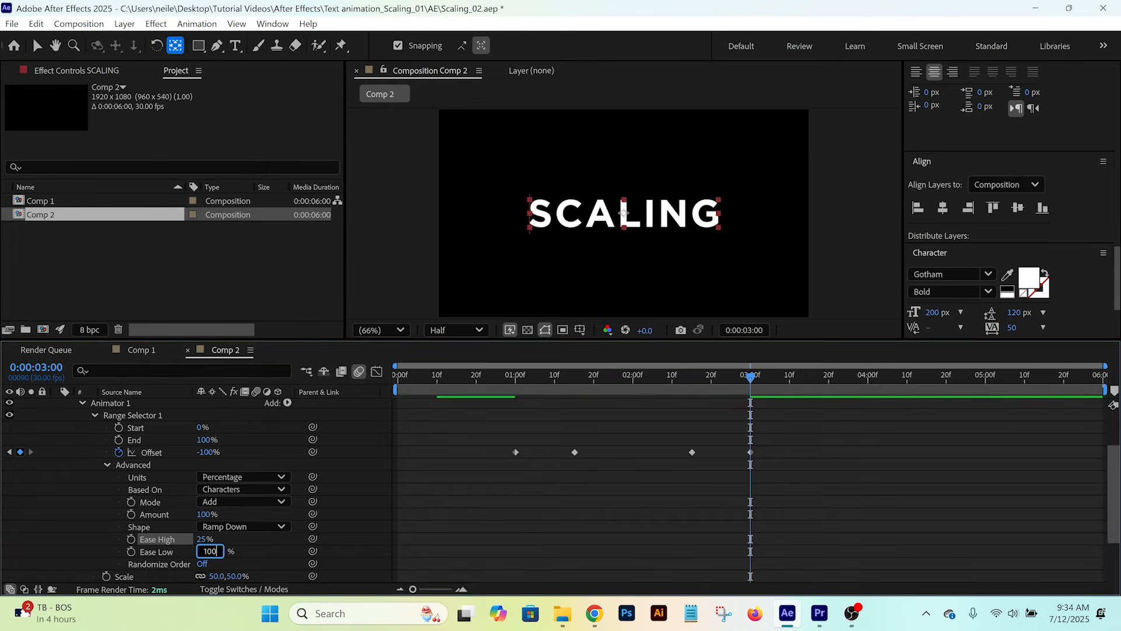
{"action": "key", "text": "Return"}
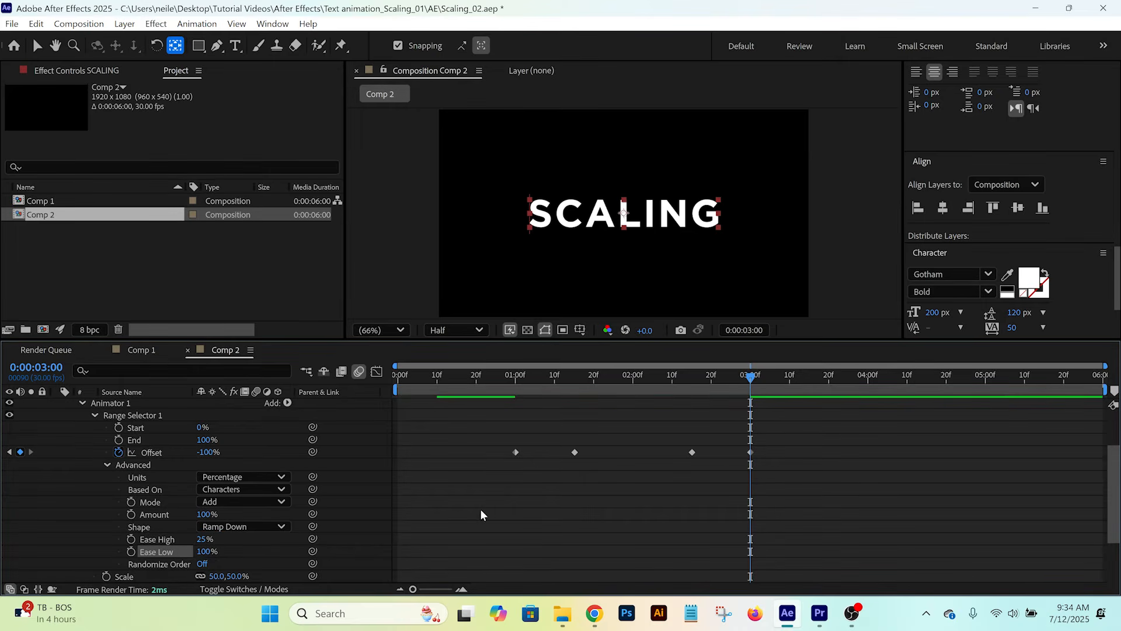
{"action": "left_click", "coordinate": [513, 377]}
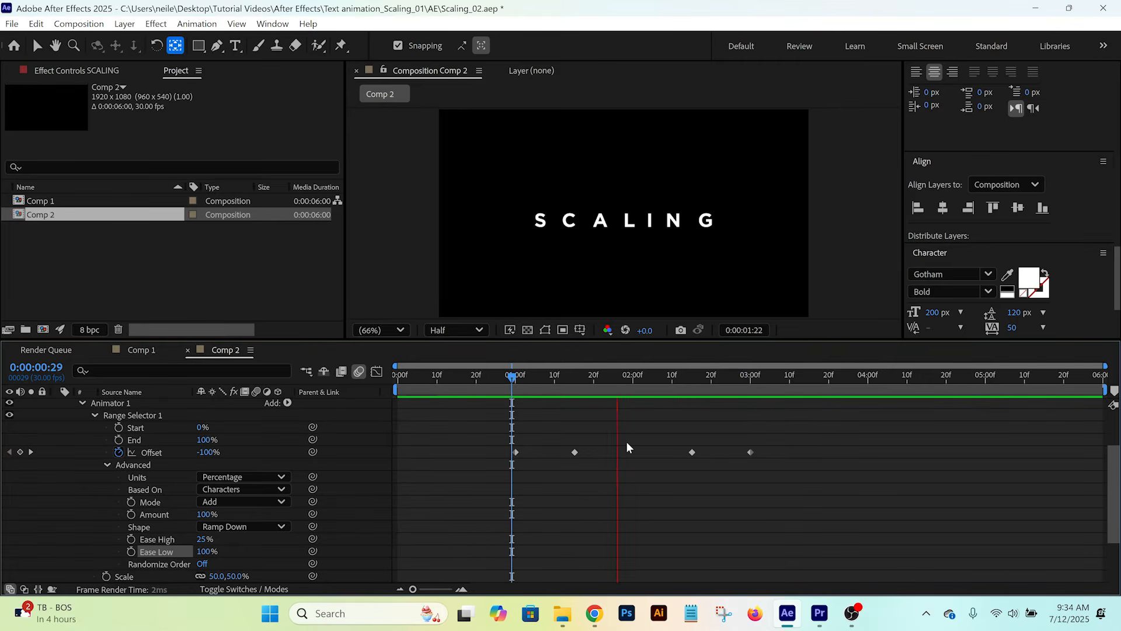
{"action": "key", "text": "space"}
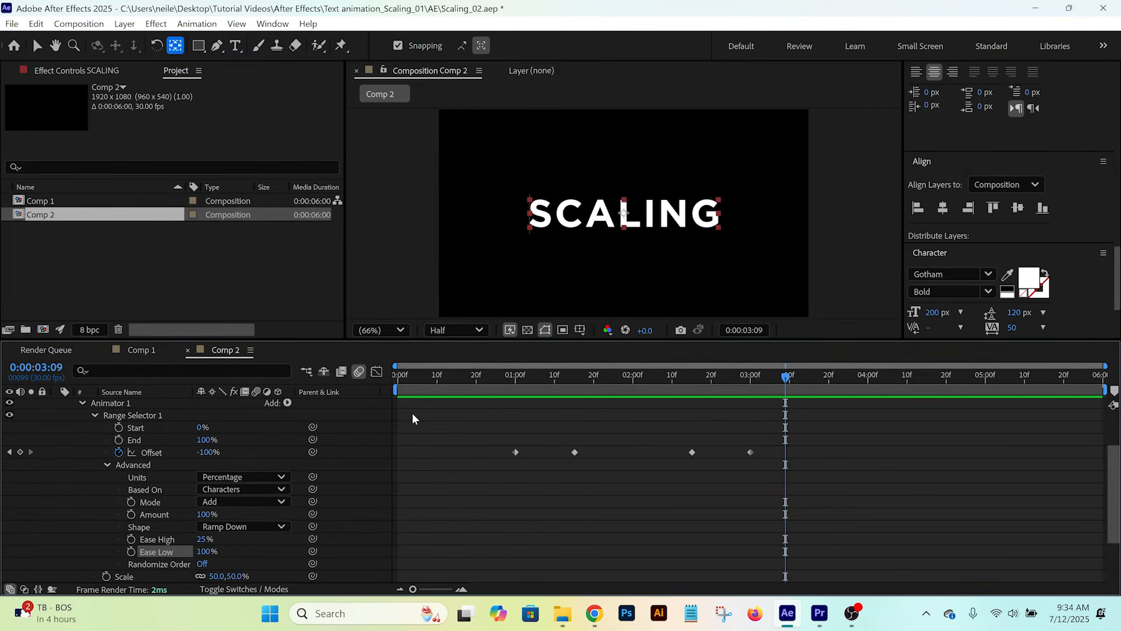
- Add a separate Position text animator to the SCALING layer
{"action": "scroll", "coordinate": [80, 439], "scroll_direction": "up", "scroll_amount": 2}
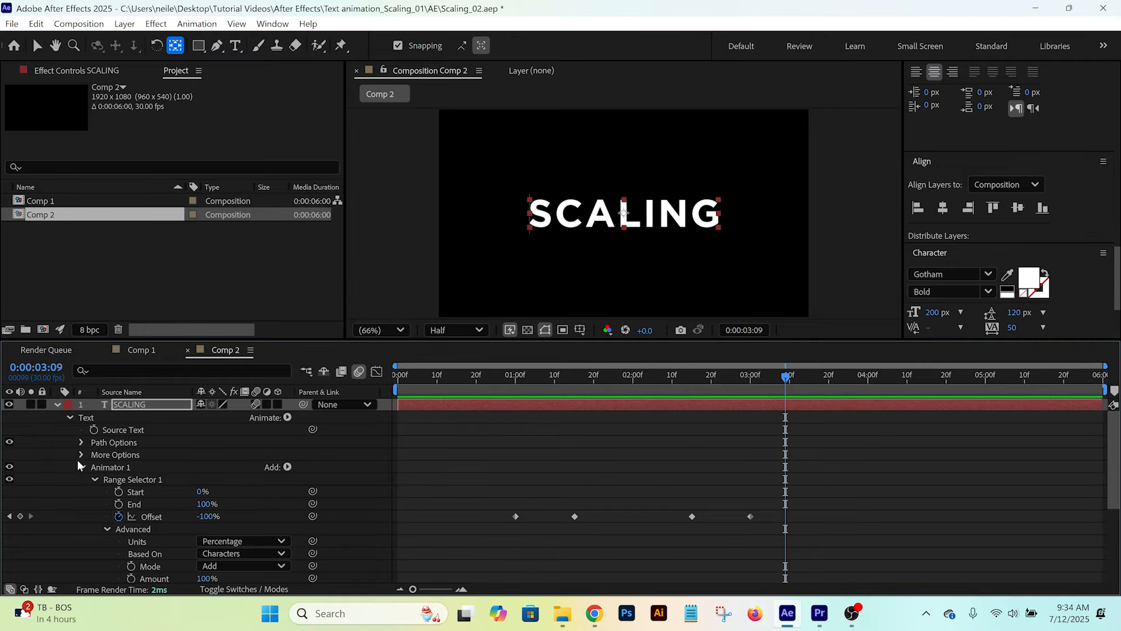
{"action": "left_click", "coordinate": [81, 467]}
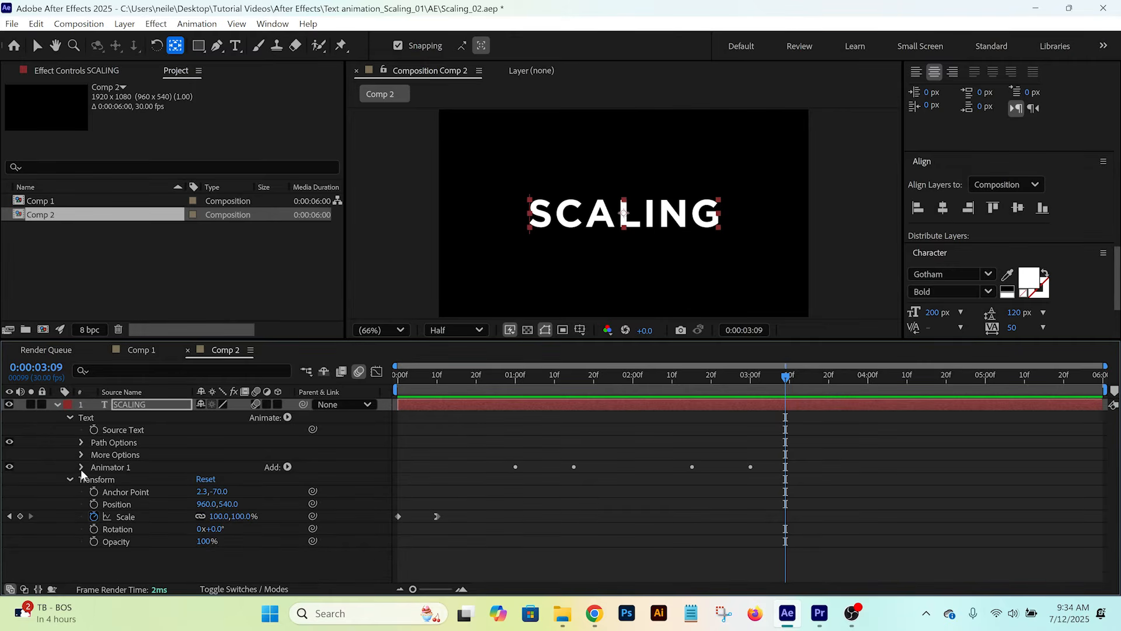
{"action": "left_click", "coordinate": [94, 416]}
{"action": "left_click", "coordinate": [287, 417]}
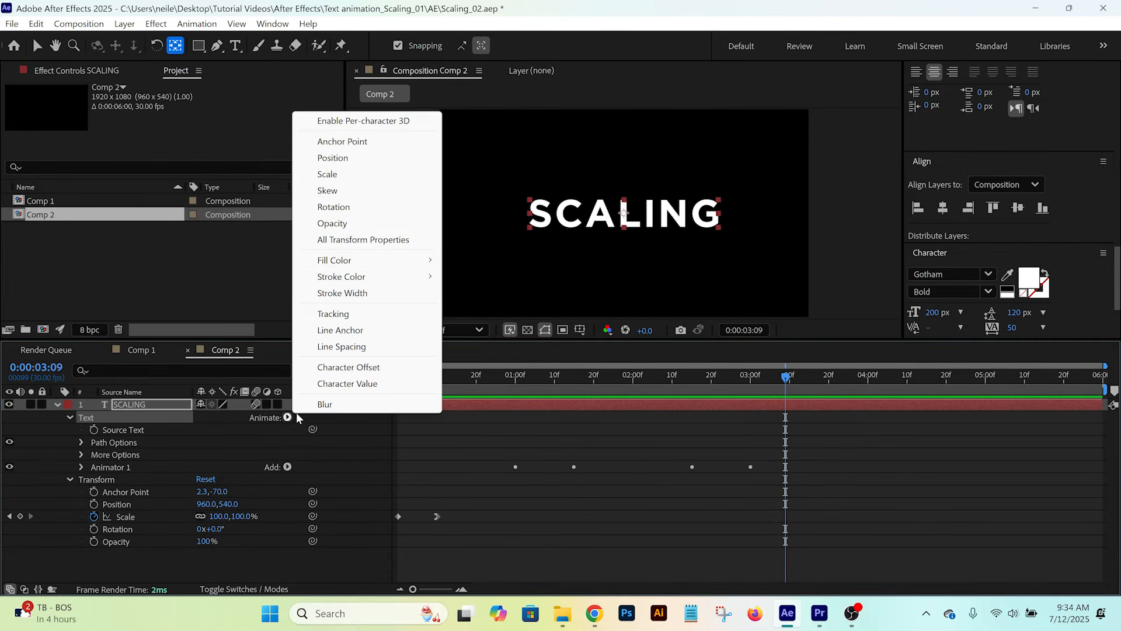
{"action": "left_click", "coordinate": [343, 160]}
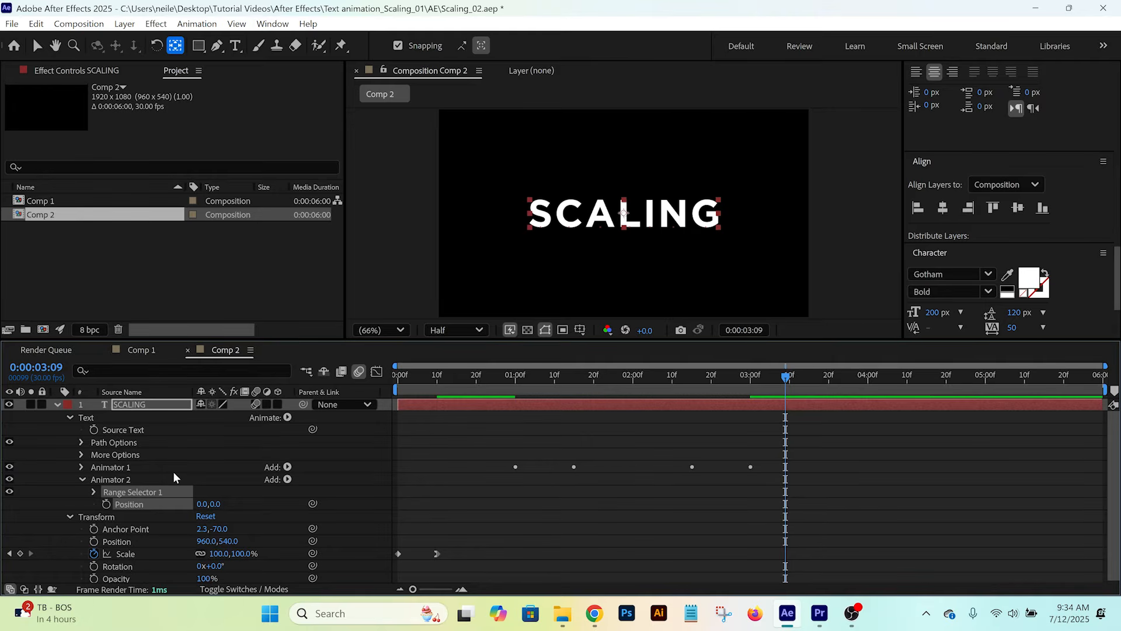
- Set Animator 2's Position to 0.0,-200.0
{"action": "left_click", "coordinate": [130, 480]}
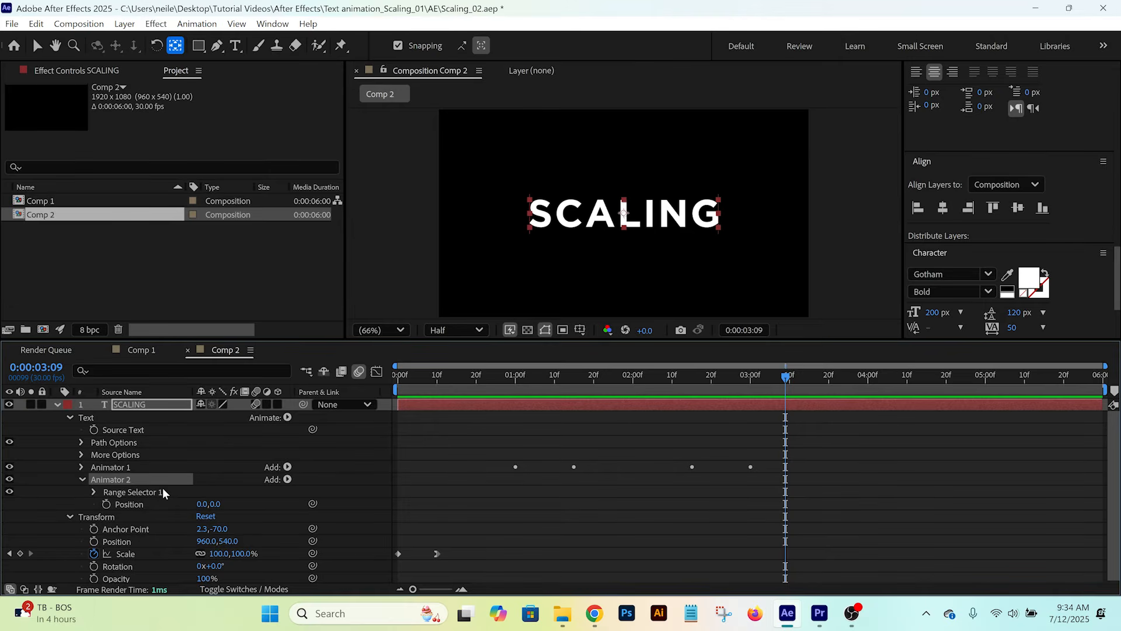
{"action": "left_click", "coordinate": [151, 503]}
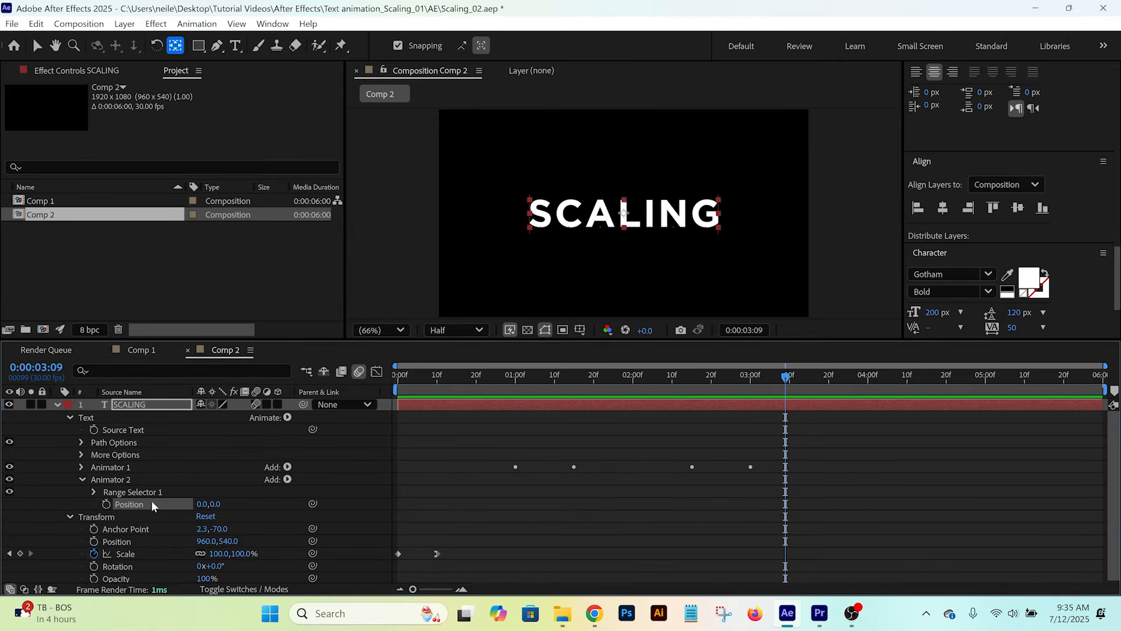
{"action": "left_click", "coordinate": [217, 503]}
{"action": "type", "text": "-200"}
{"action": "key", "text": "Return"}
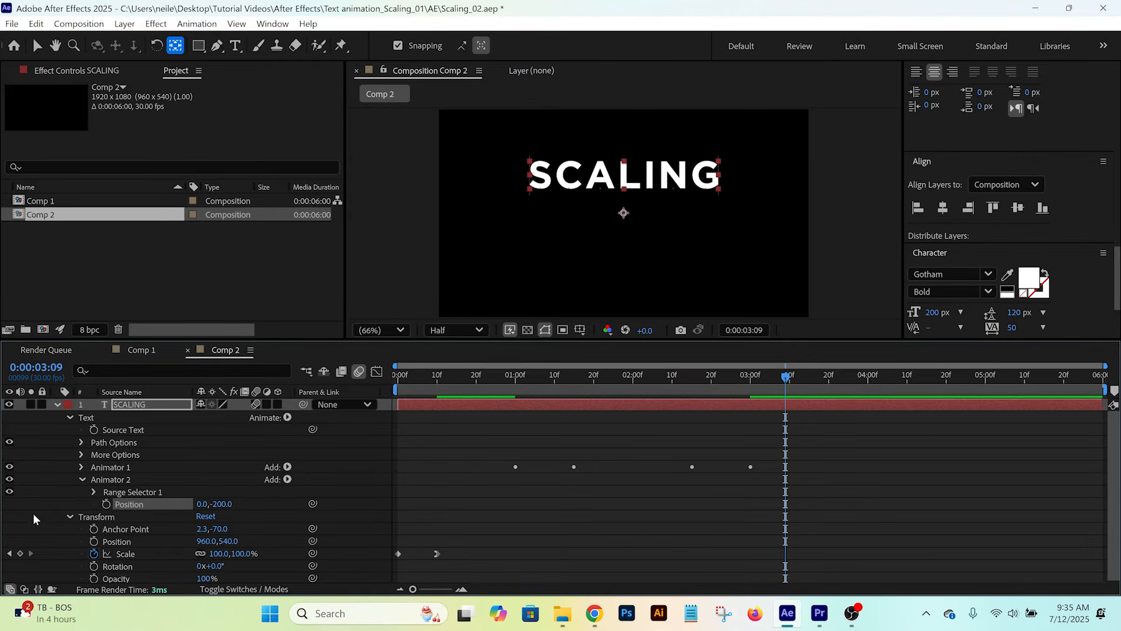
- Add an Offset keyframe of -100% to Animator 2's Range Selector 1 at 0:00:03:10, ten frames after Animator 1's last keyframe
{"action": "left_click", "coordinate": [82, 467]}
{"action": "scroll", "coordinate": [83, 467], "scroll_direction": "down", "scroll_amount": 2}
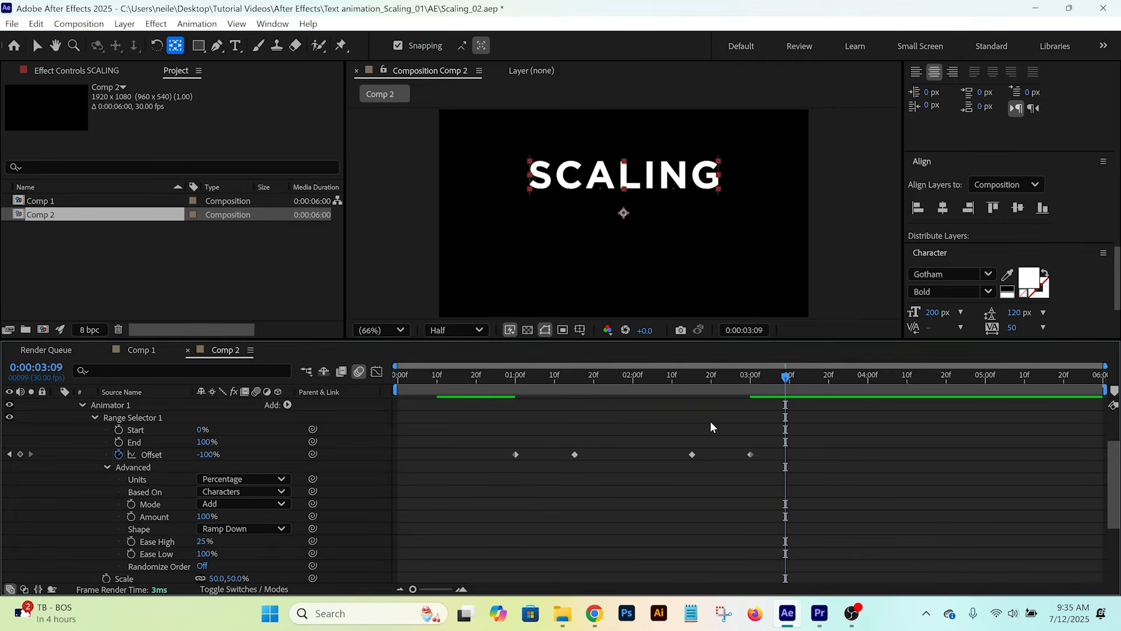
{"action": "left_click", "coordinate": [751, 377]}
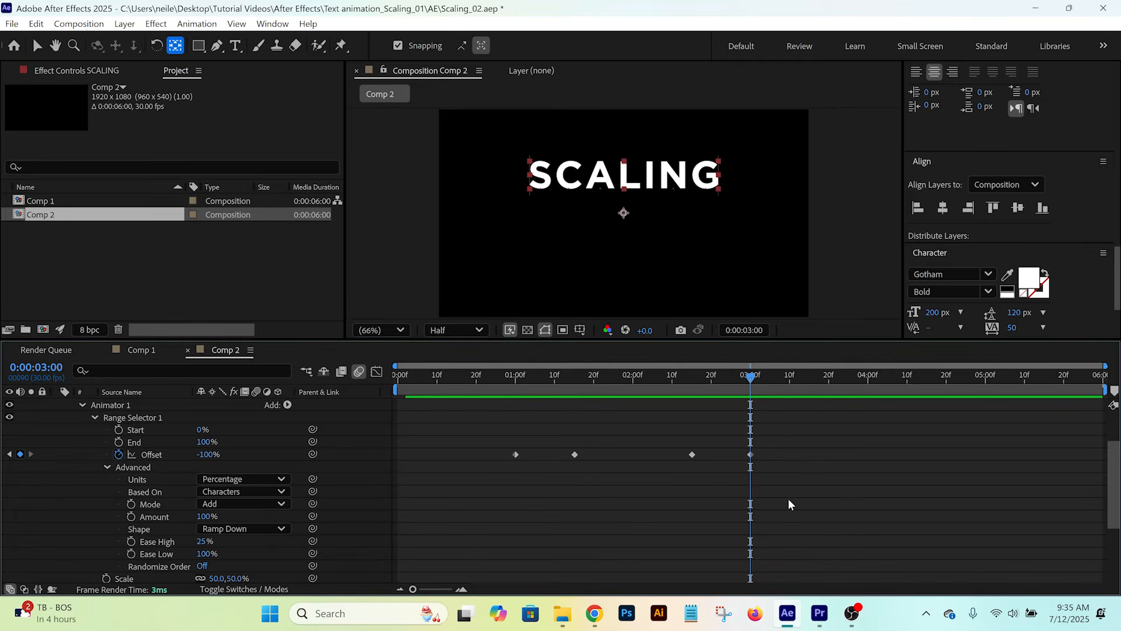
{"action": "key", "text": "Page_Down"}
{"action": "key", "text": "Page_Down"}
{"action": "key", "text": "Page_Down"}
{"action": "key", "text": "Page_Down"}
{"action": "key", "text": "Page_Down"}
{"action": "key", "text": "Page_Down"}
{"action": "key", "text": "Page_Down"}
{"action": "key", "text": "Page_Down"}
{"action": "key", "text": "Page_Down"}
{"action": "key", "text": "Page_Down"}
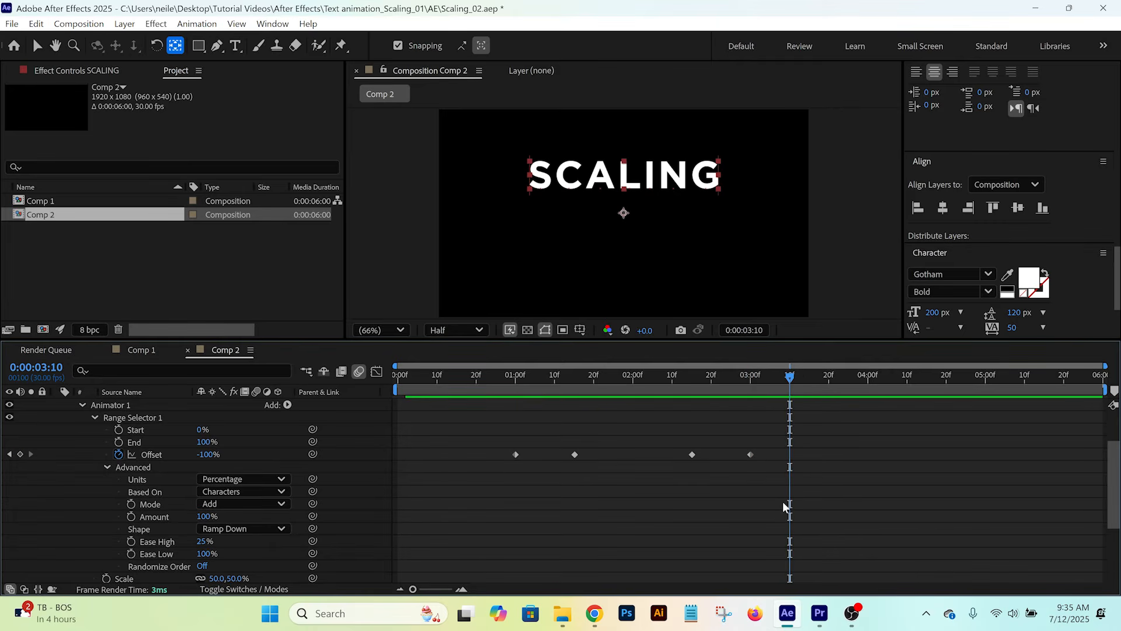
{"action": "scroll", "coordinate": [170, 479], "scroll_direction": "down", "scroll_amount": 3}
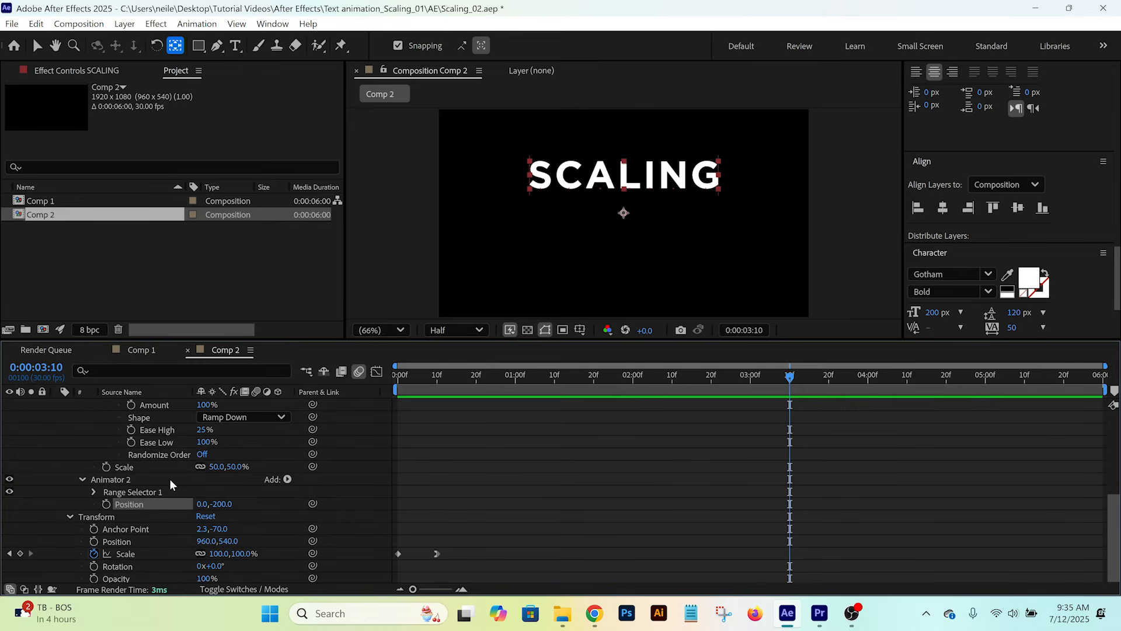
{"action": "left_click", "coordinate": [93, 492]}
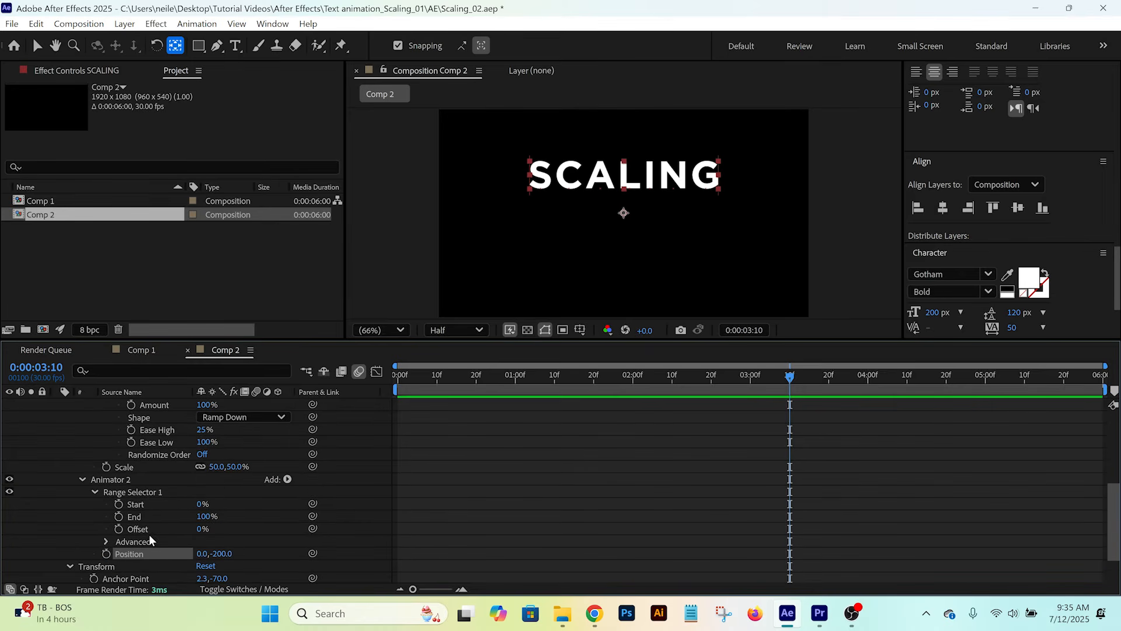
{"action": "left_click", "coordinate": [118, 529]}
{"action": "left_click", "coordinate": [202, 528]}
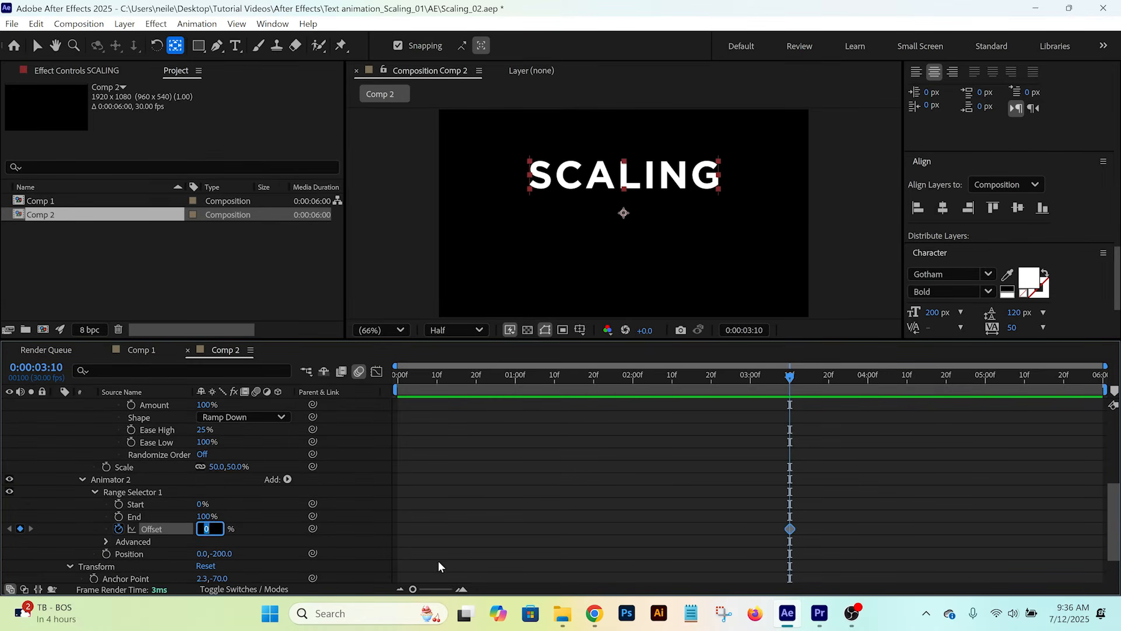
{"action": "key", "text": "BackSpace"}
{"action": "type", "text": "-100"}
{"action": "key", "text": "Return"}
- Add a second Offset keyframe of 100% to Animator 2's range selector at 0:00:04:00
{"action": "key", "text": "space"}
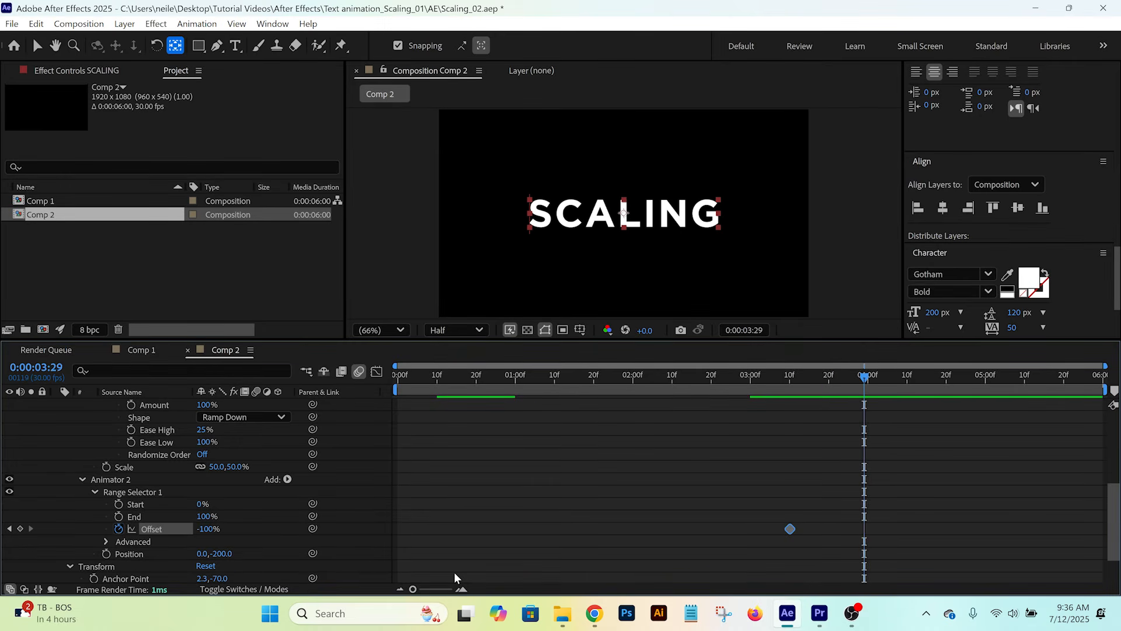
{"action": "left_click", "coordinate": [209, 528]}
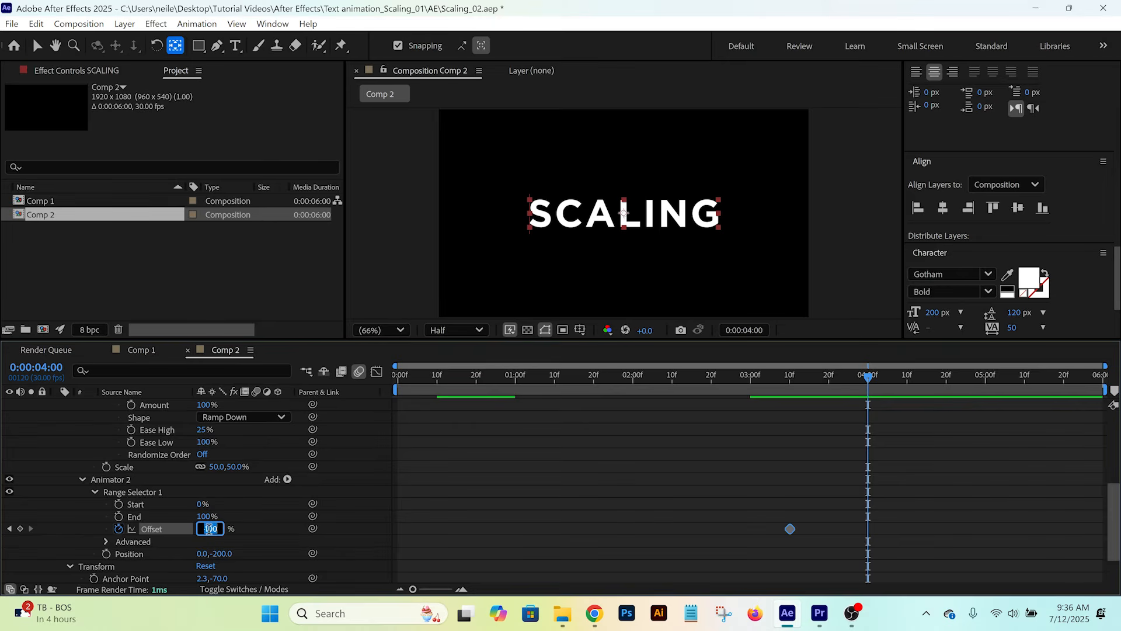
{"action": "type", "text": "100"}
{"action": "key", "text": "Return"}
- Change the Shape of Animator 2's range selector to Ramp Down in its advanced settings
{"action": "left_click", "coordinate": [105, 541]}
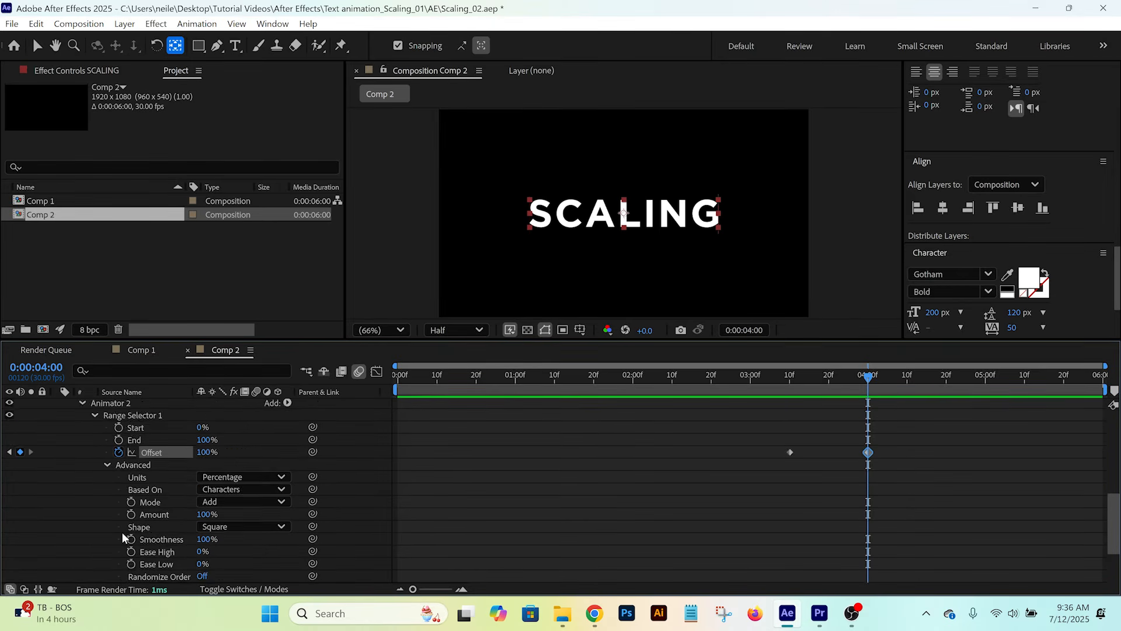
{"action": "scroll", "coordinate": [134, 514], "scroll_direction": "down", "scroll_amount": 3}
{"action": "left_click", "coordinate": [147, 492]}
{"action": "left_click", "coordinate": [217, 491]}
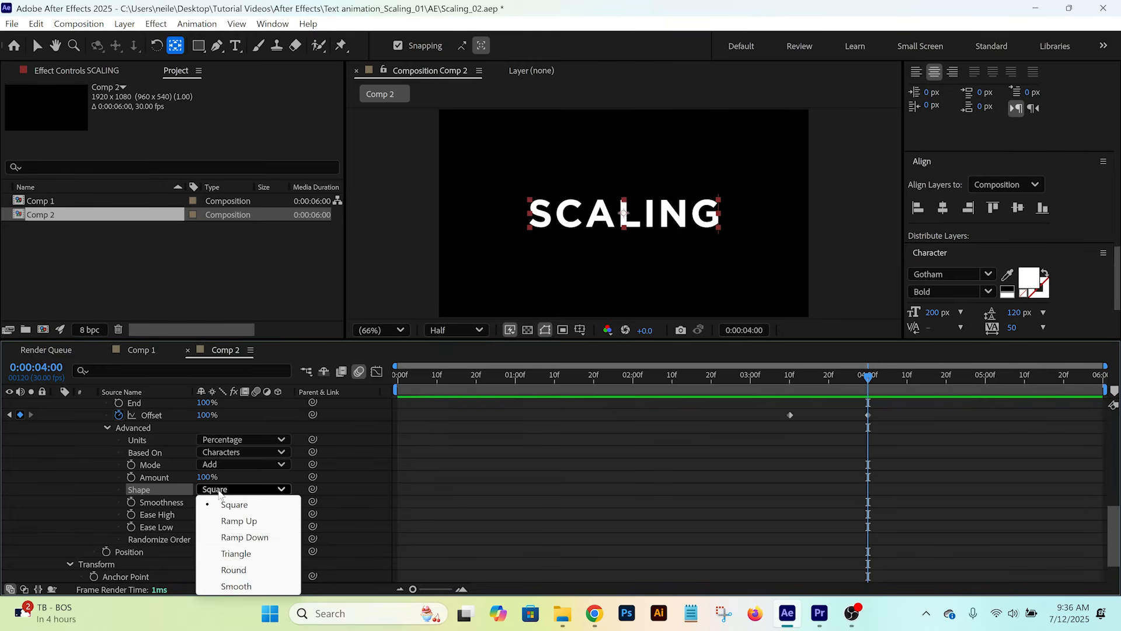
{"action": "key", "text": "j"}
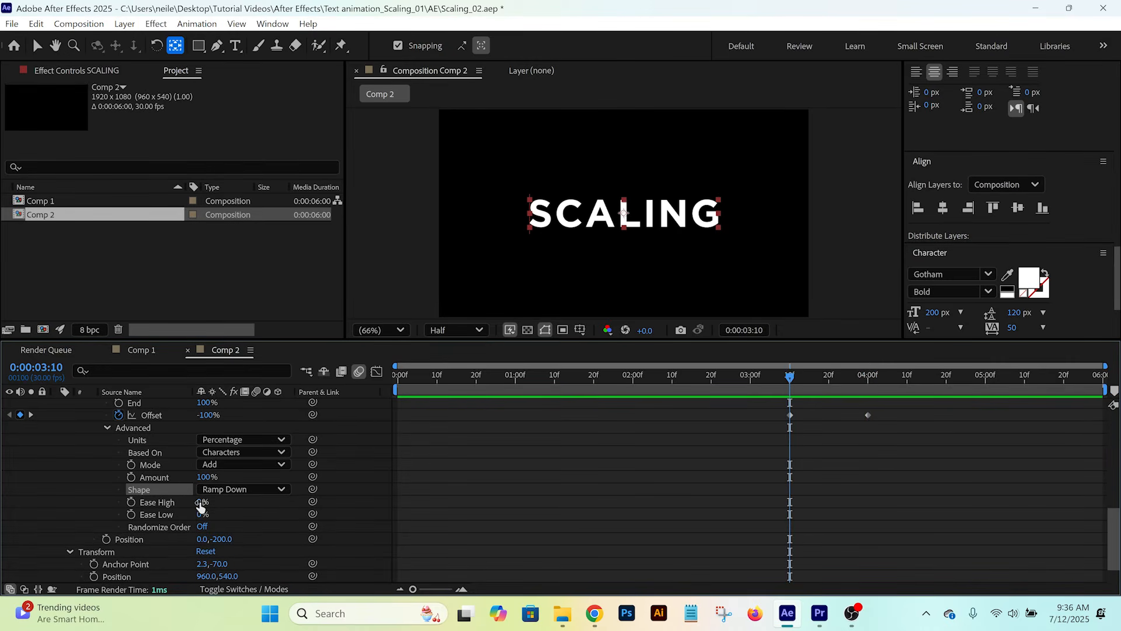
- Set Animator 2's range selector to Ease High 25% and Ease Low 100%, and preview the upward letter movement
{"action": "left_click", "coordinate": [201, 502]}
{"action": "type", "text": "25"}
{"action": "left_click", "coordinate": [201, 515]}
{"action": "type", "text": "10"}
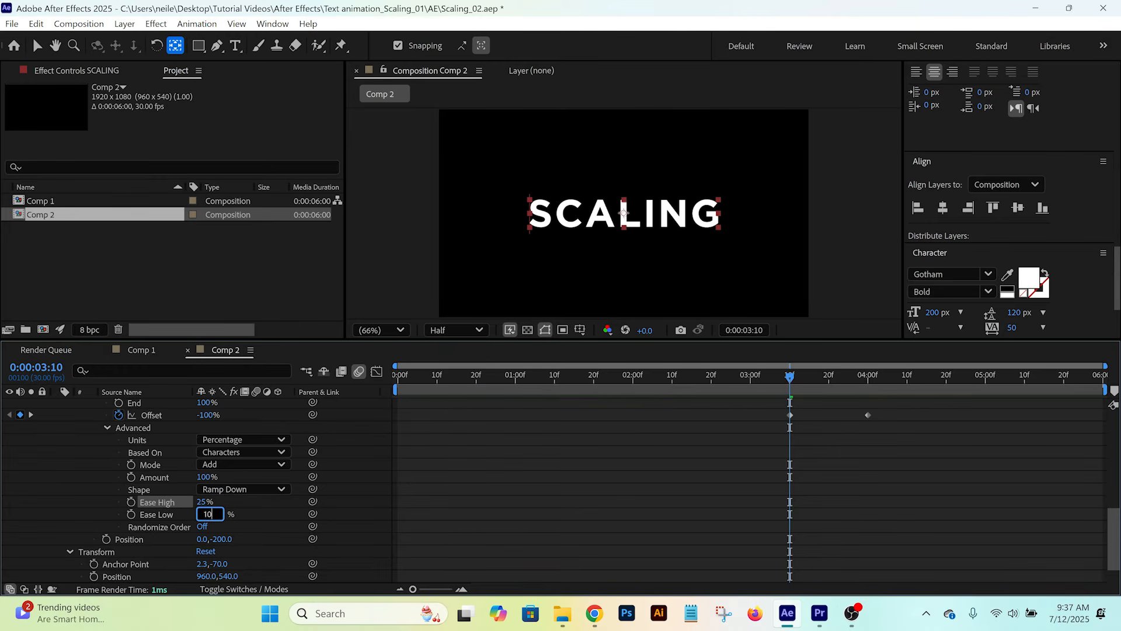
{"action": "type", "text": "0"}
{"action": "key", "text": "Return"}
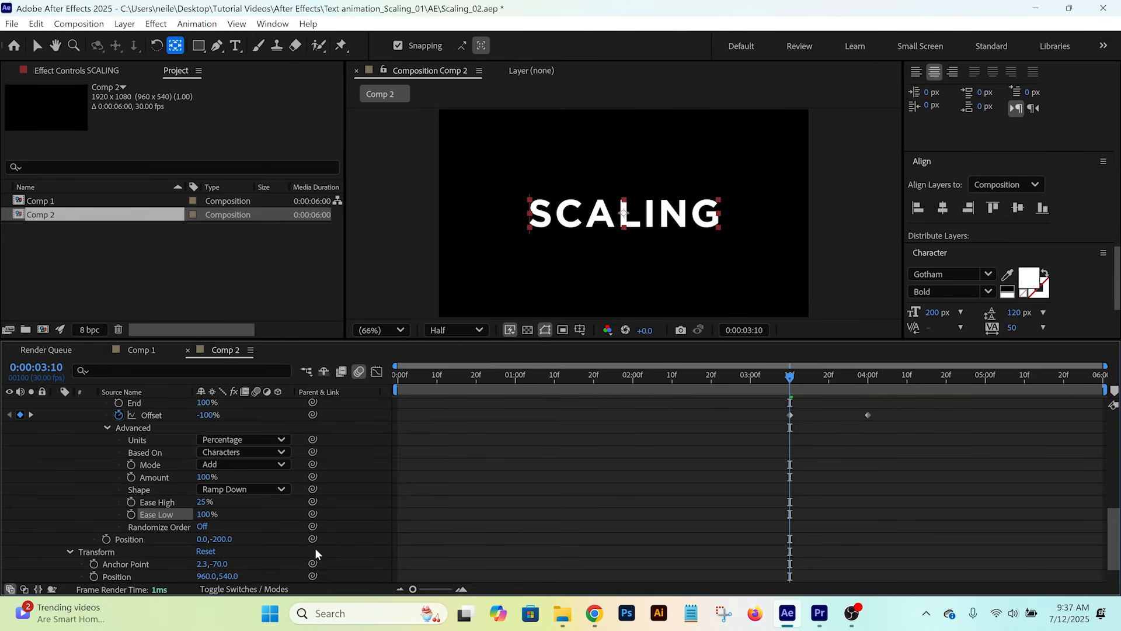
{"action": "left_click", "coordinate": [772, 378]}
{"action": "key", "text": "space"}
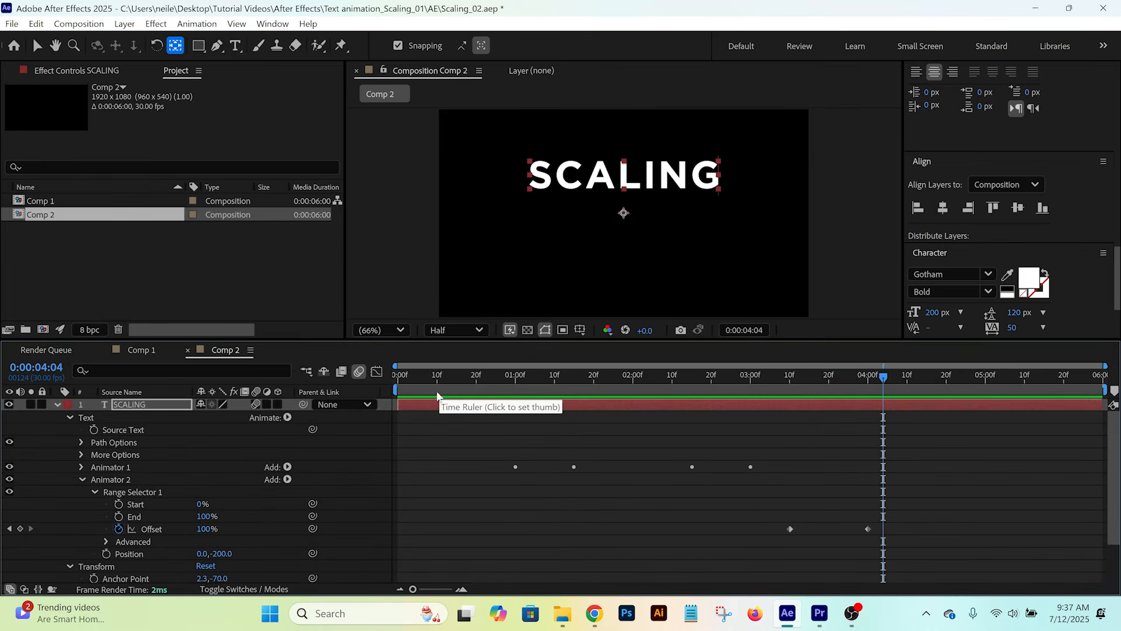
- Add a layer Opacity keyframe of 0% at 0:00:00:00 on the SCALING text layer
{"action": "left_click_drag", "start_coordinate": [431, 381], "coordinate": [262, 405]}
{"action": "left_click", "coordinate": [267, 404]}
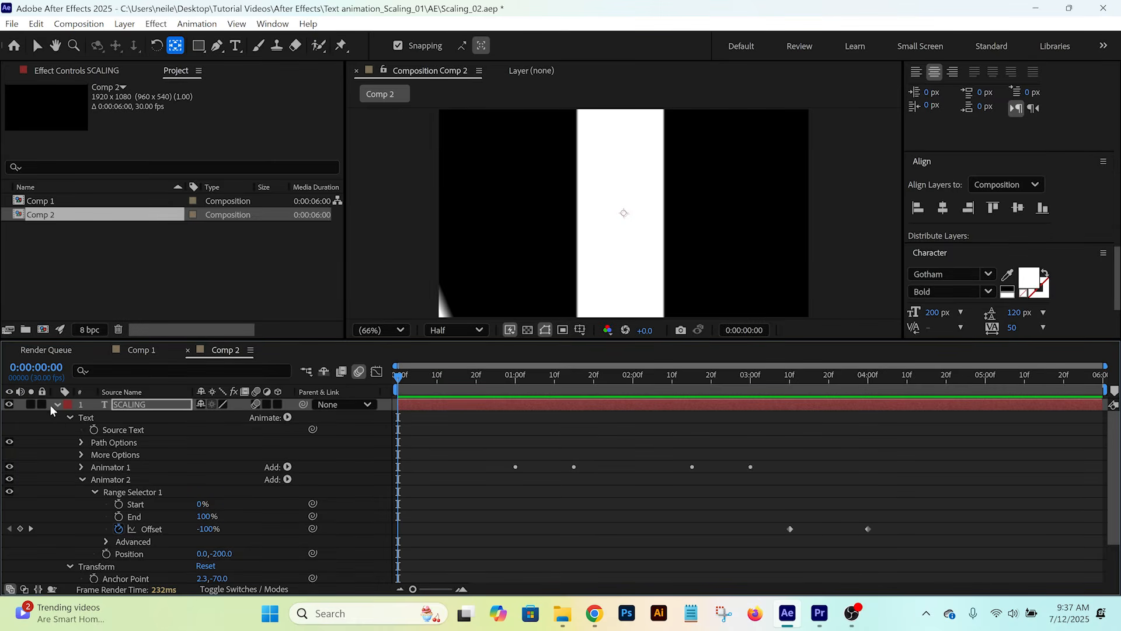
{"action": "key", "text": "t"}
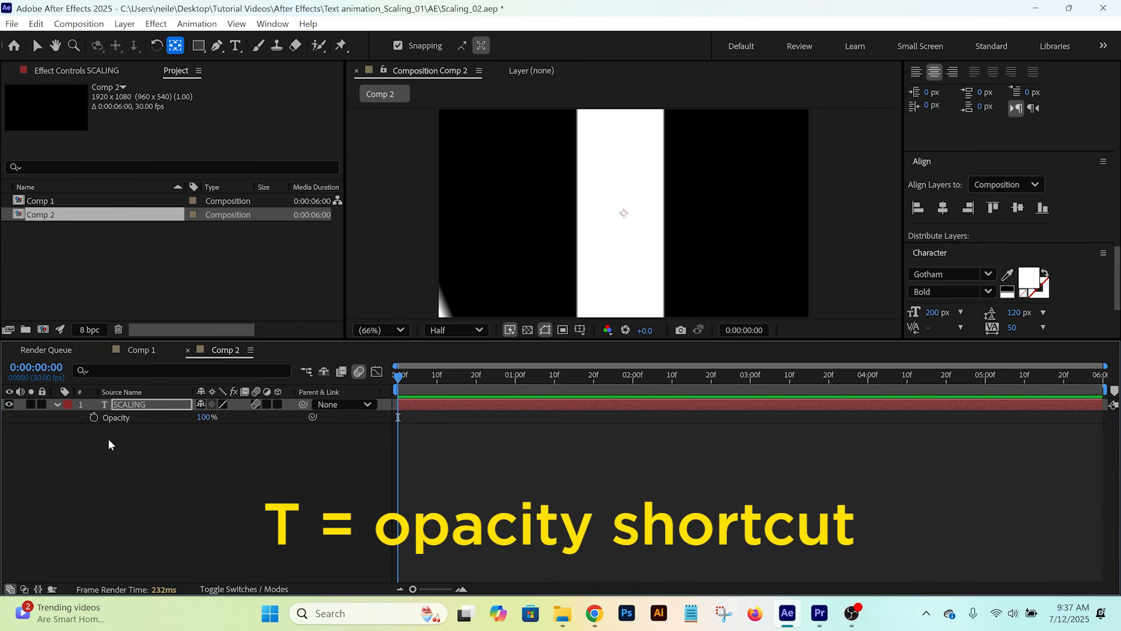
{"action": "left_click", "coordinate": [93, 418]}
{"action": "left_click", "coordinate": [208, 417]}
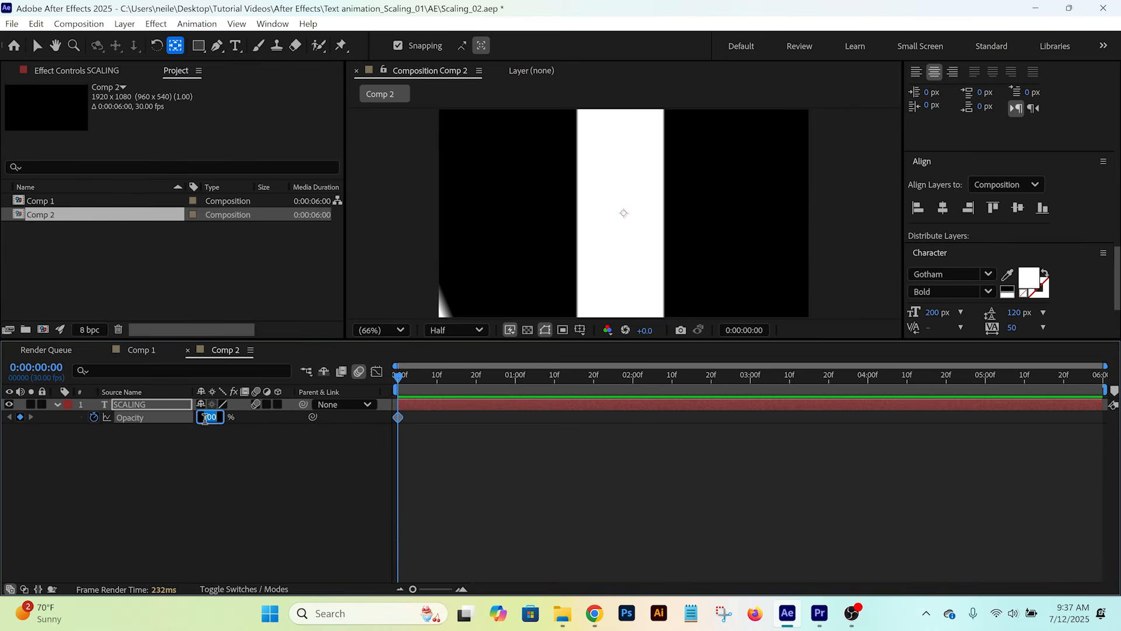
{"action": "type", "text": "0"}
{"action": "left_click", "coordinate": [228, 450]}
- Add a second layer Opacity keyframe of 100% at 0:00:00:07 and preview the opening fade-in
{"action": "key", "text": "space"}
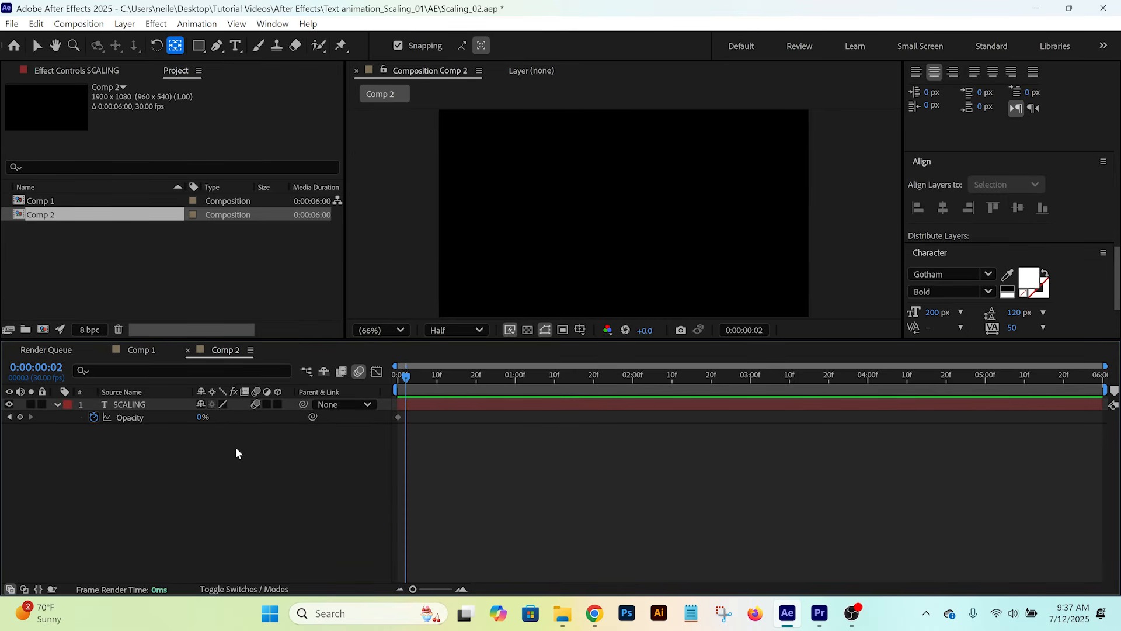
{"action": "left_click", "coordinate": [202, 417]}
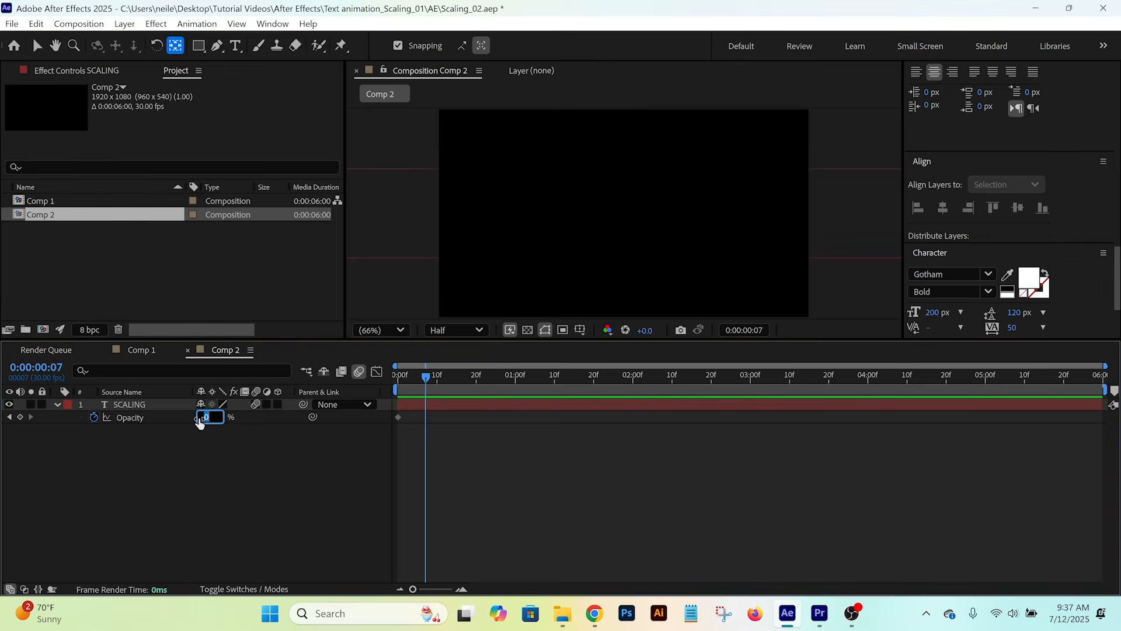
{"action": "type", "text": "100"}
{"action": "key", "text": "Return"}
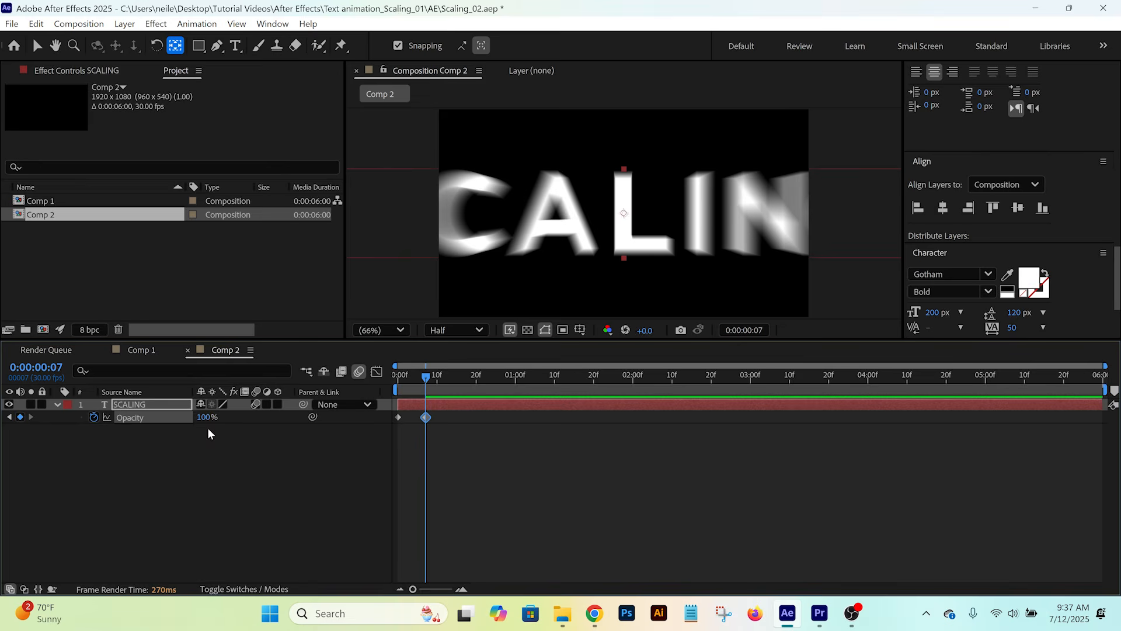
{"action": "left_click", "coordinate": [400, 376]}
{"action": "key", "text": "space"}
{"action": "key", "text": "space"}
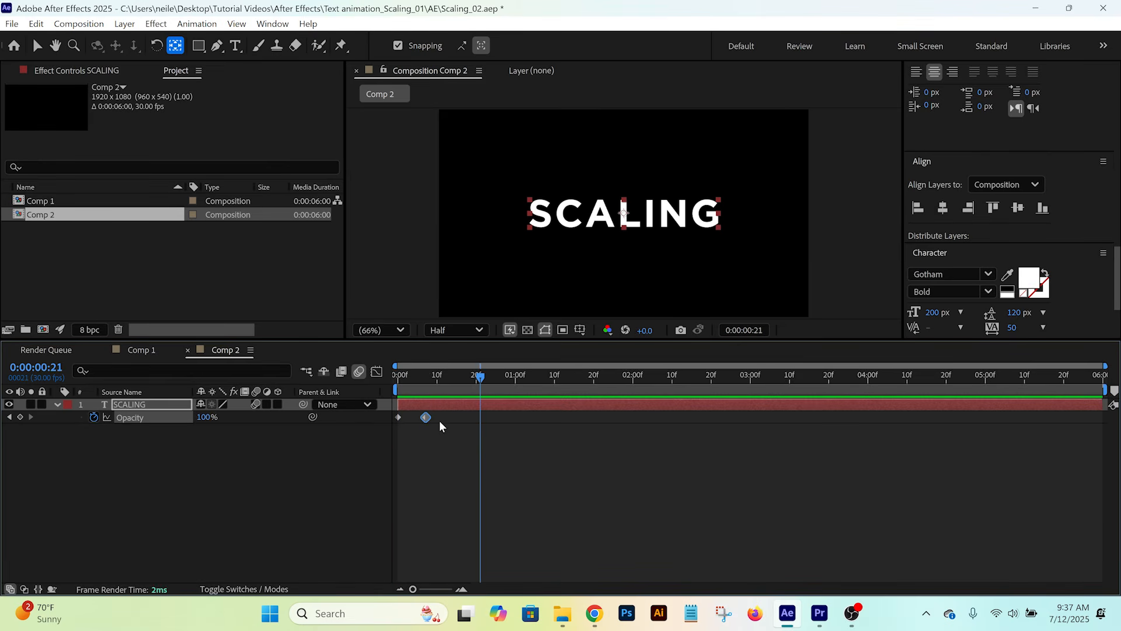
- Add an Opacity property to the SCALING layer's Animator 2 and set it to 0%
{"action": "left_click", "coordinate": [70, 417]}
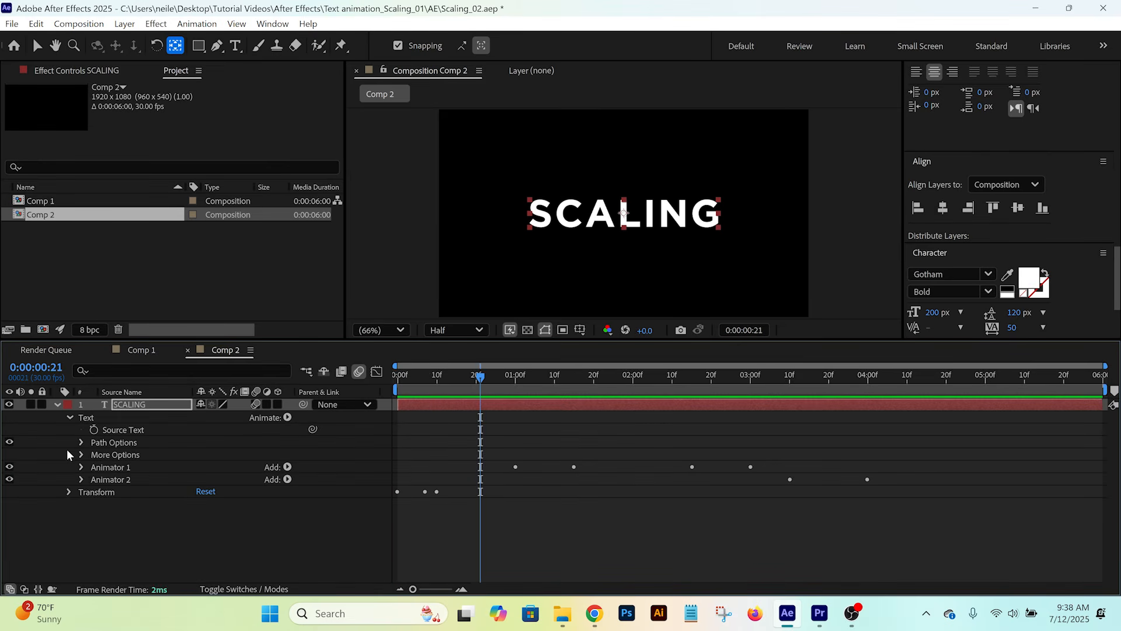
{"action": "left_click", "coordinate": [82, 479]}
{"action": "left_click", "coordinate": [287, 480]}
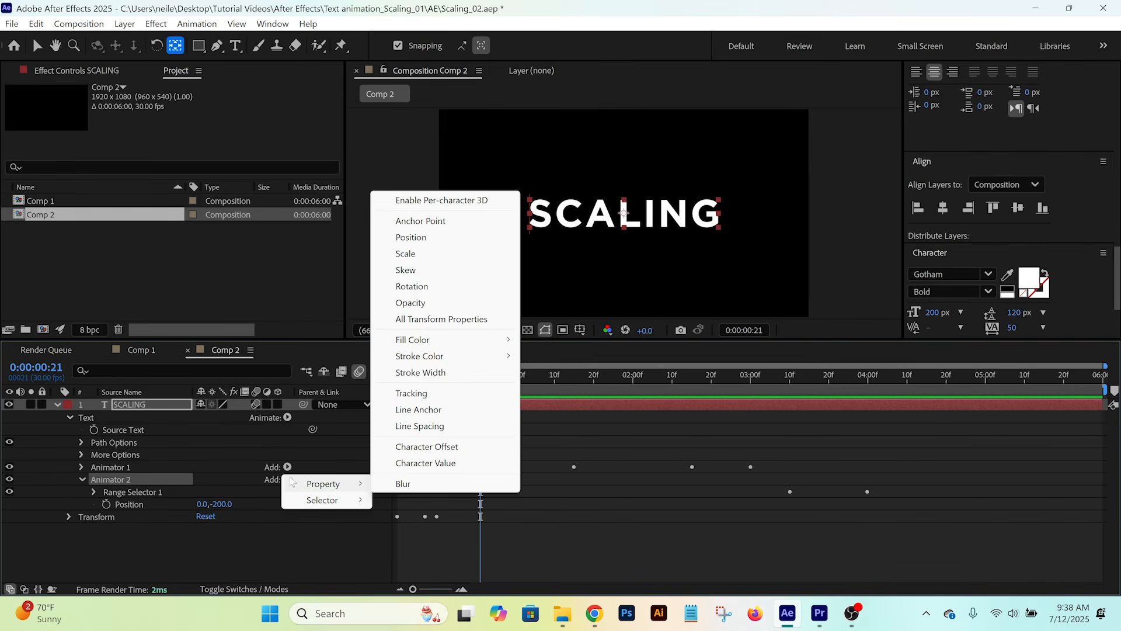
{"action": "left_click", "coordinate": [410, 303]}
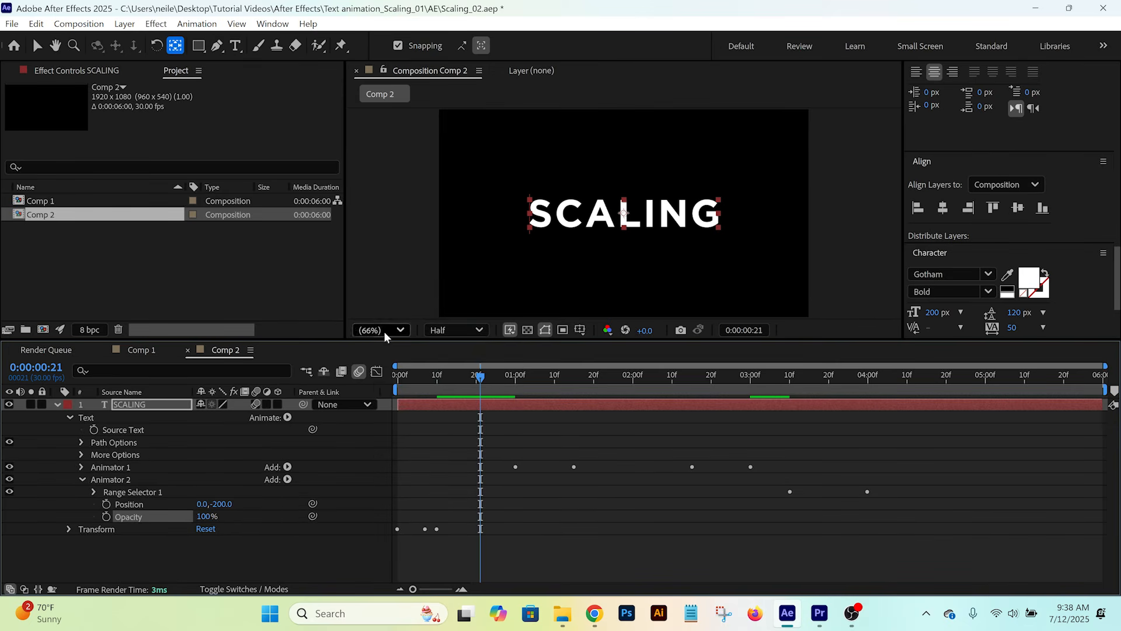
{"action": "left_click", "coordinate": [202, 516]}
- Preview the letters' upward fade-out from 0:00:03:07, and play the whole animation from the start
{"action": "left_click", "coordinate": [779, 385]}
{"action": "key", "text": "space"}
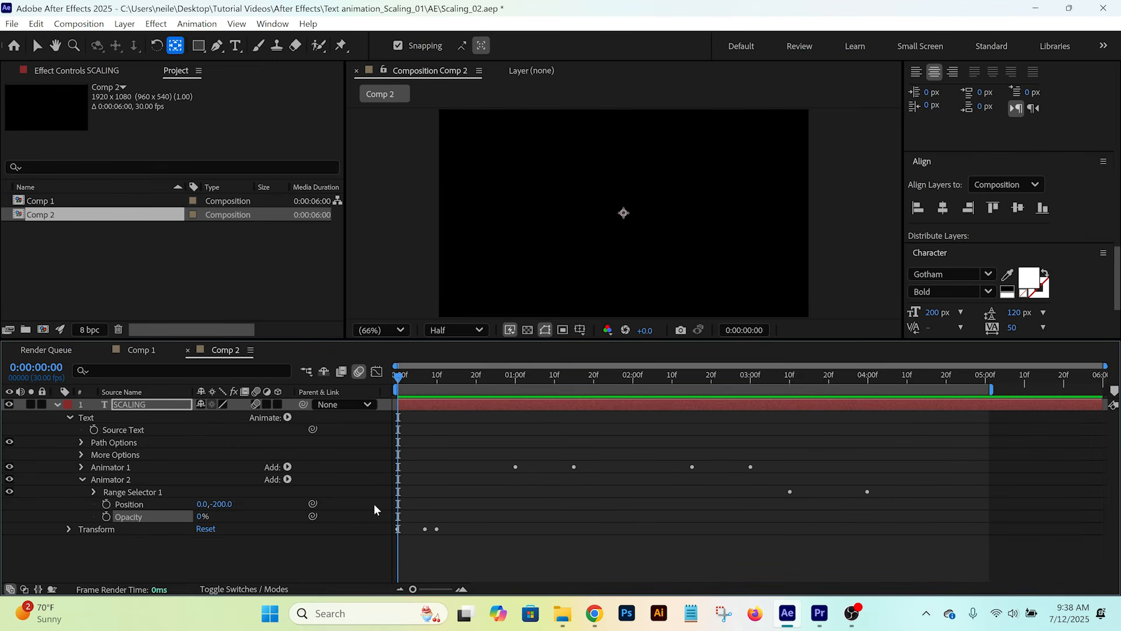
{"action": "key", "text": "space"}
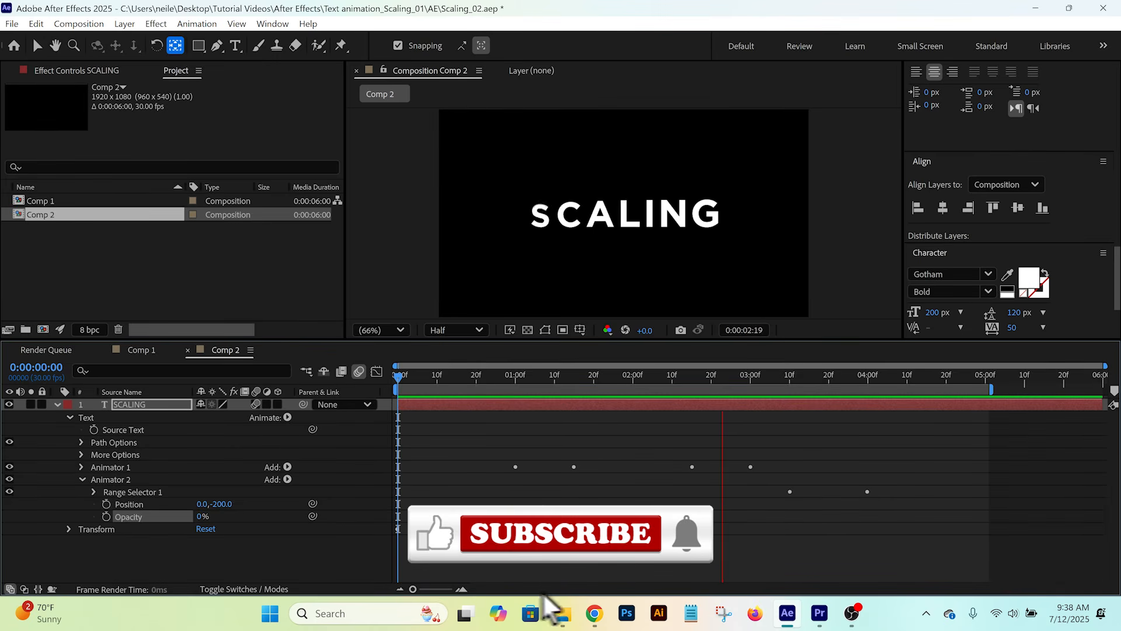
{"action": "key", "text": "space"}
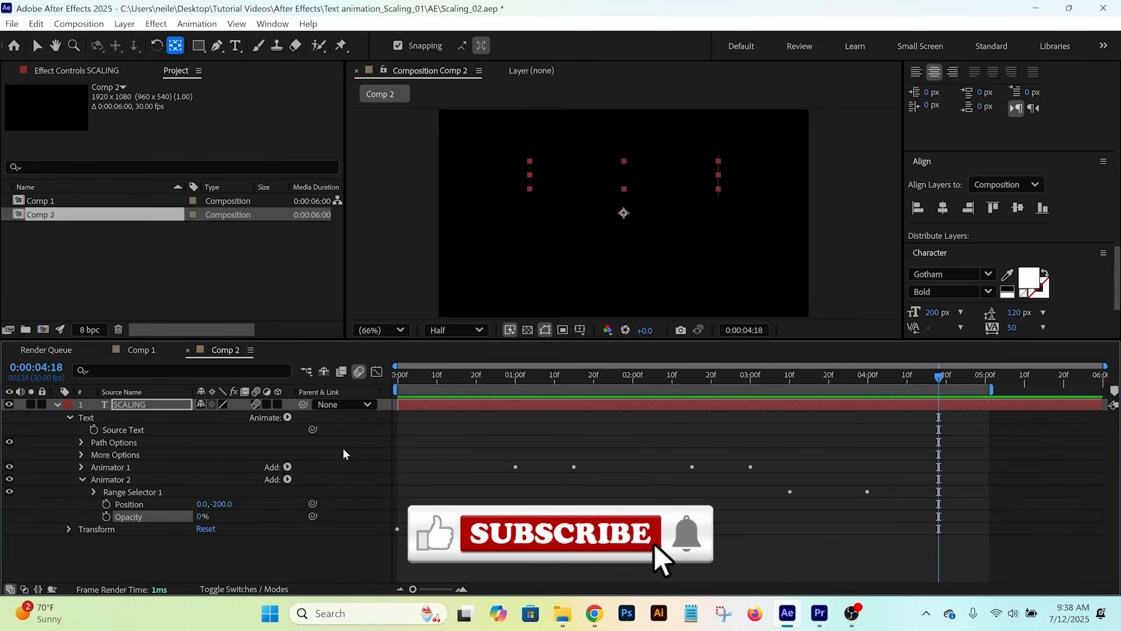